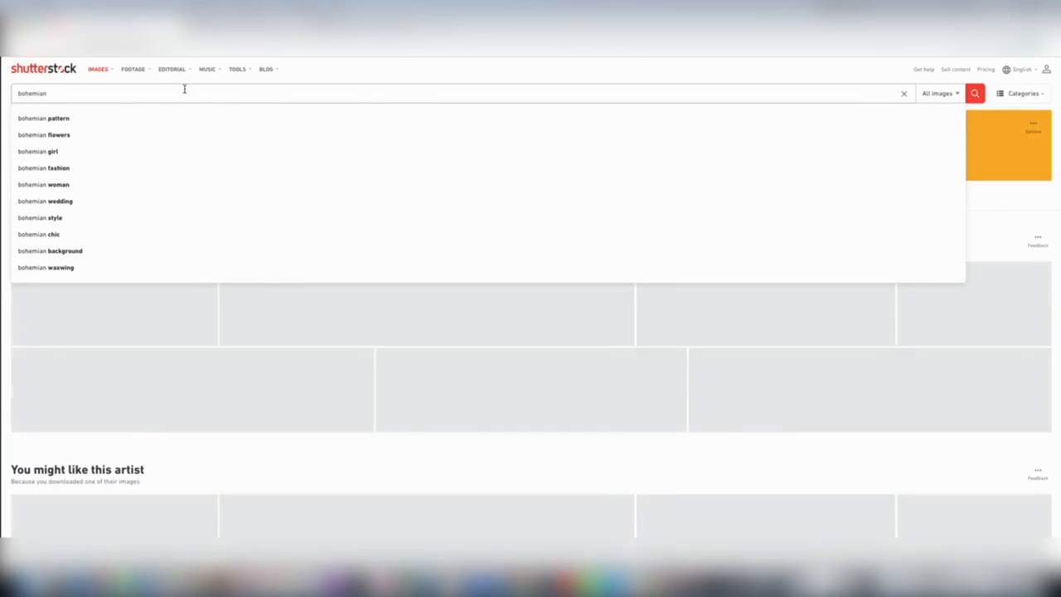
# Step: Switch to Shutterstock and search its images for "bohemian"
pyautogui.click(386, 81)
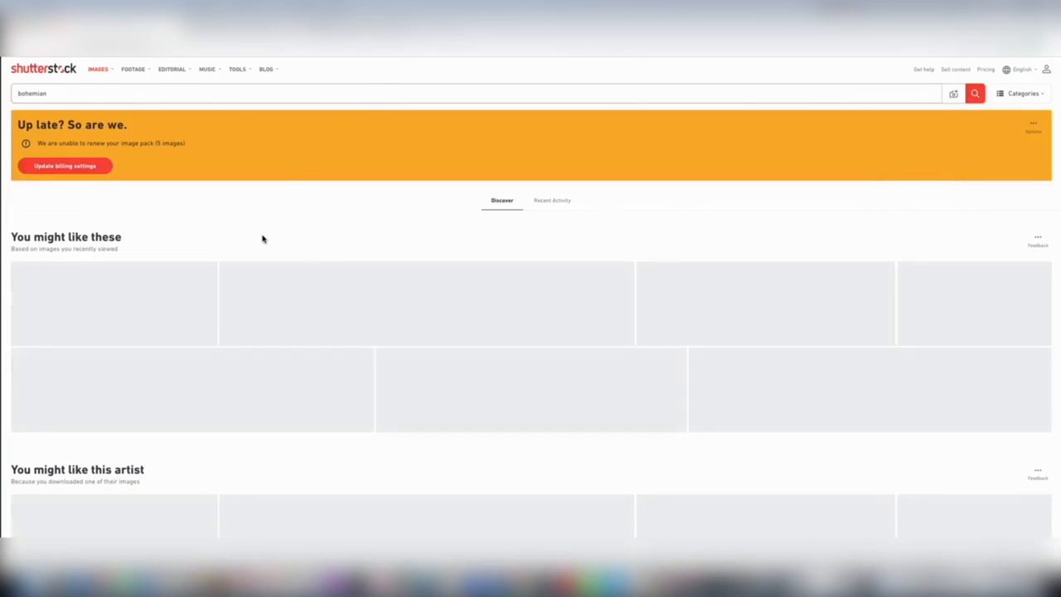
pyautogui.scroll(-3, 310, 285)
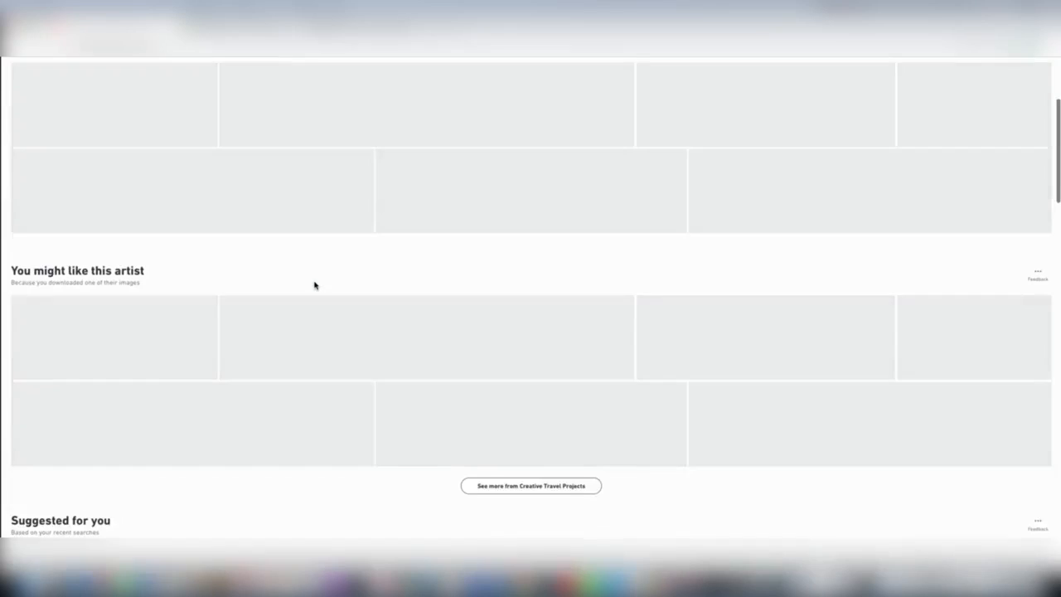
pyautogui.scroll(3, 314, 285)
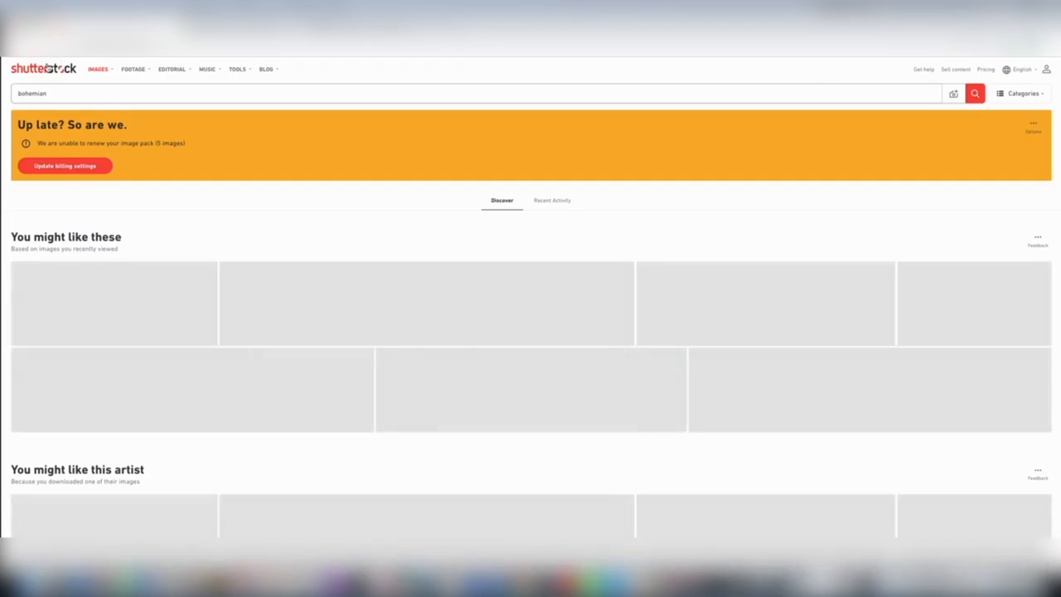
pyautogui.scroll(-4, 218, 312)
pyautogui.scroll(4, 220, 312)
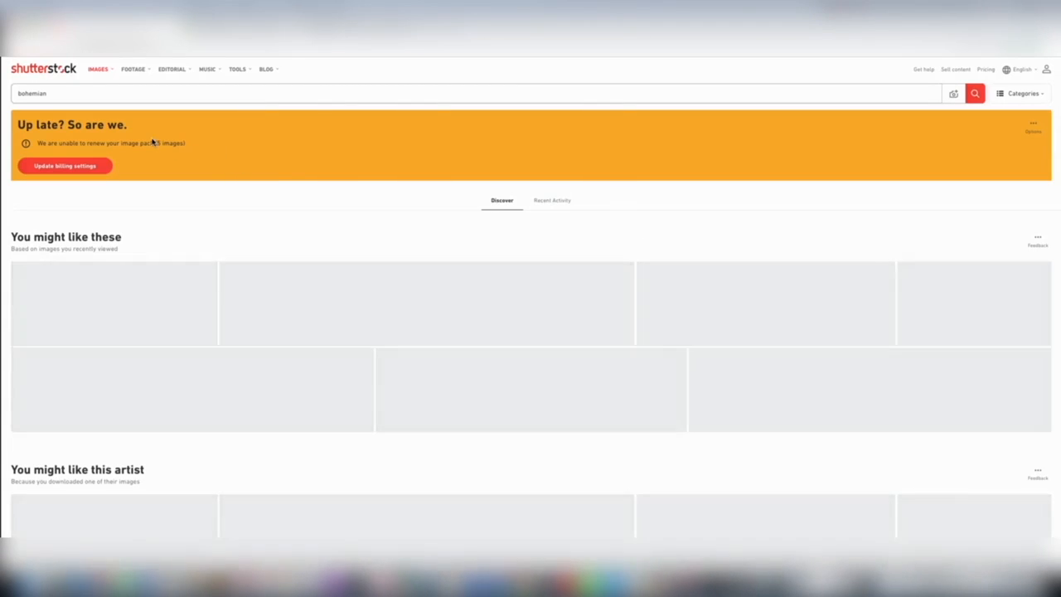
pyautogui.click(118, 100)
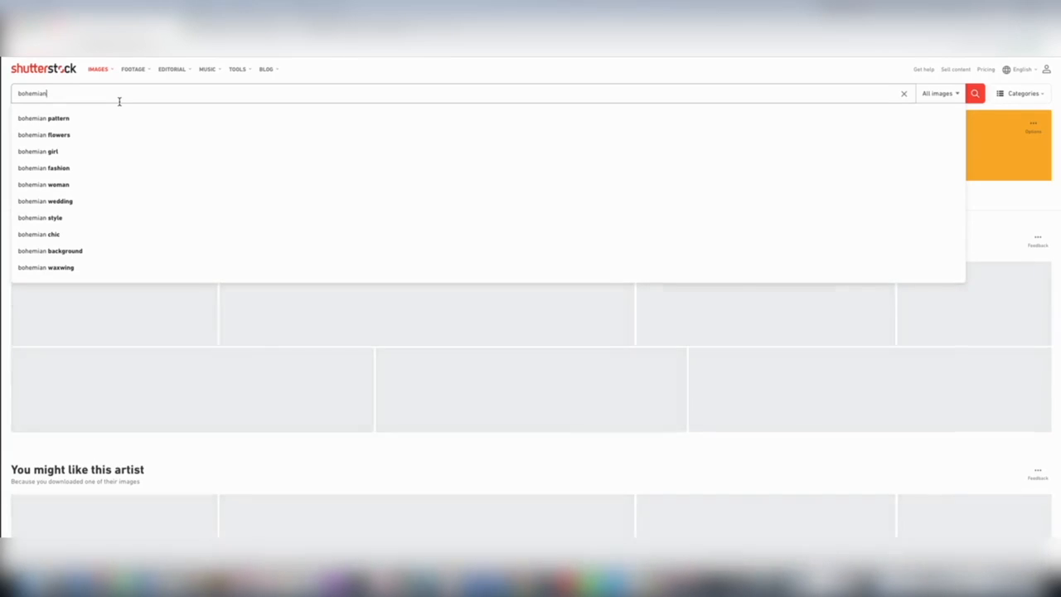
pyautogui.press('Return')
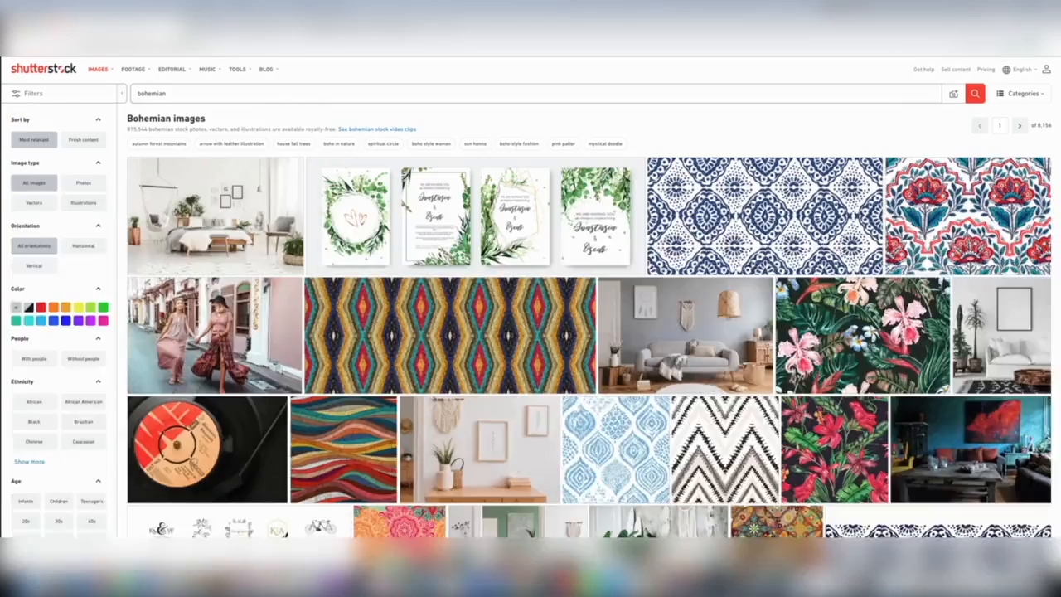
# Step: Examine the bohemian image results and the number of result pages, looking for a photo suited to the store's homepage slideshow
pyautogui.scroll(-3, 602, 255)
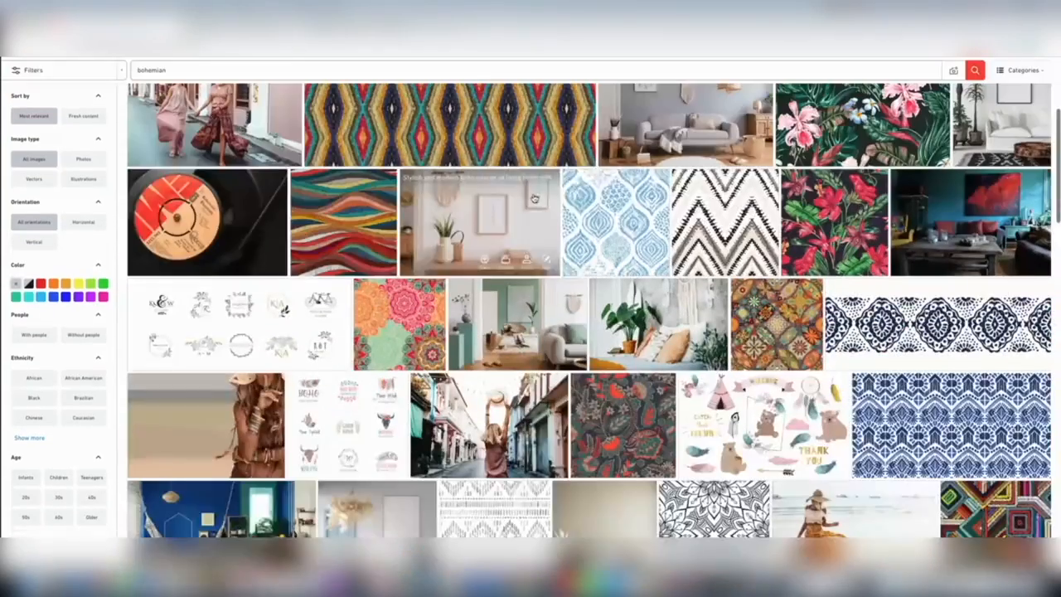
pyautogui.scroll(-10, 602, 256)
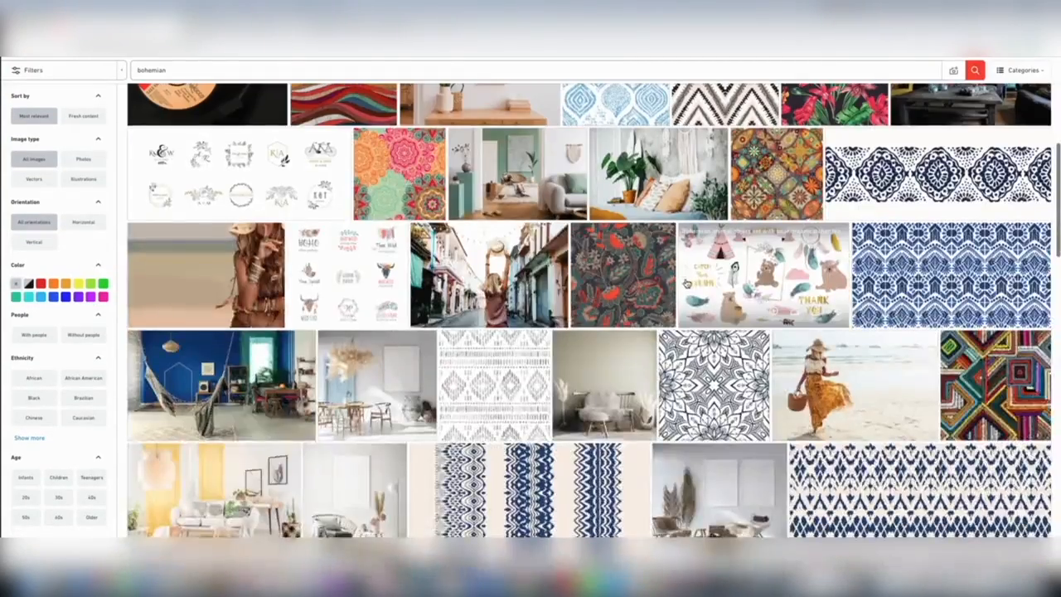
pyautogui.scroll(-10, 687, 284)
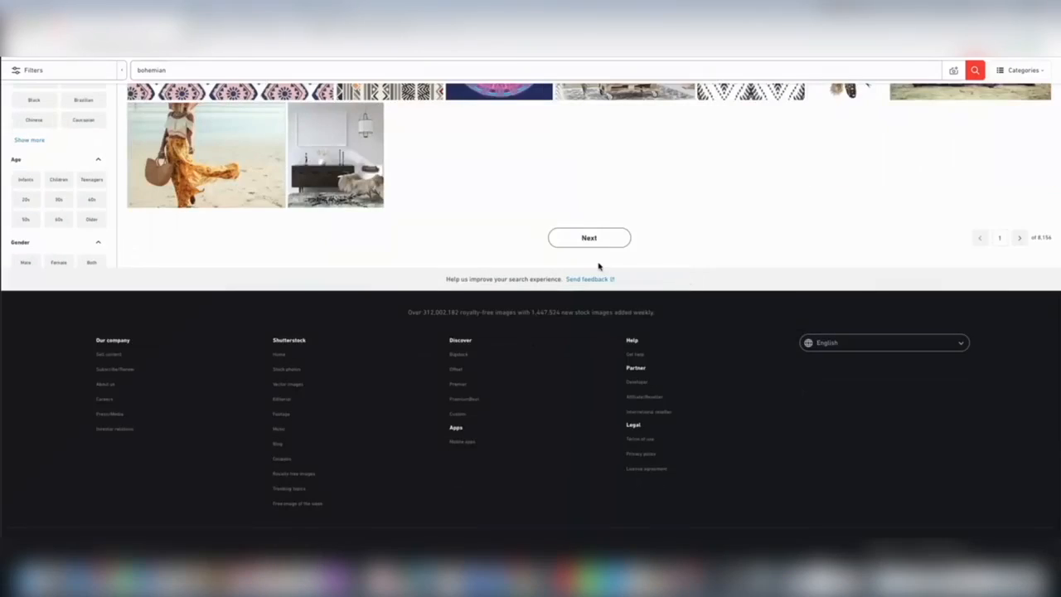
pyautogui.moveTo(1037, 257); pyautogui.dragTo(1057, 260)
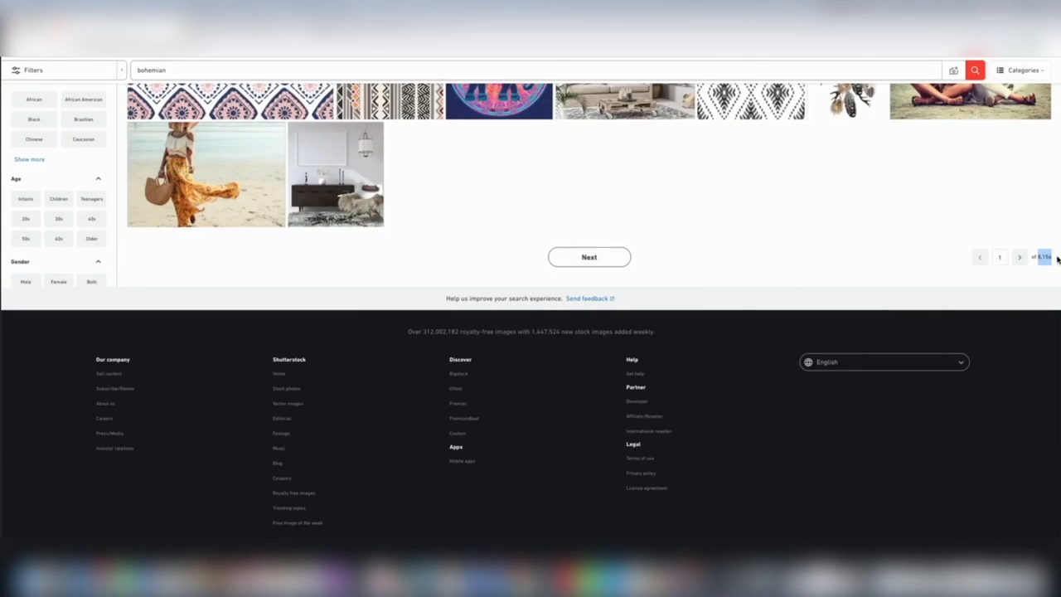
pyautogui.scroll(3, 1024, 274)
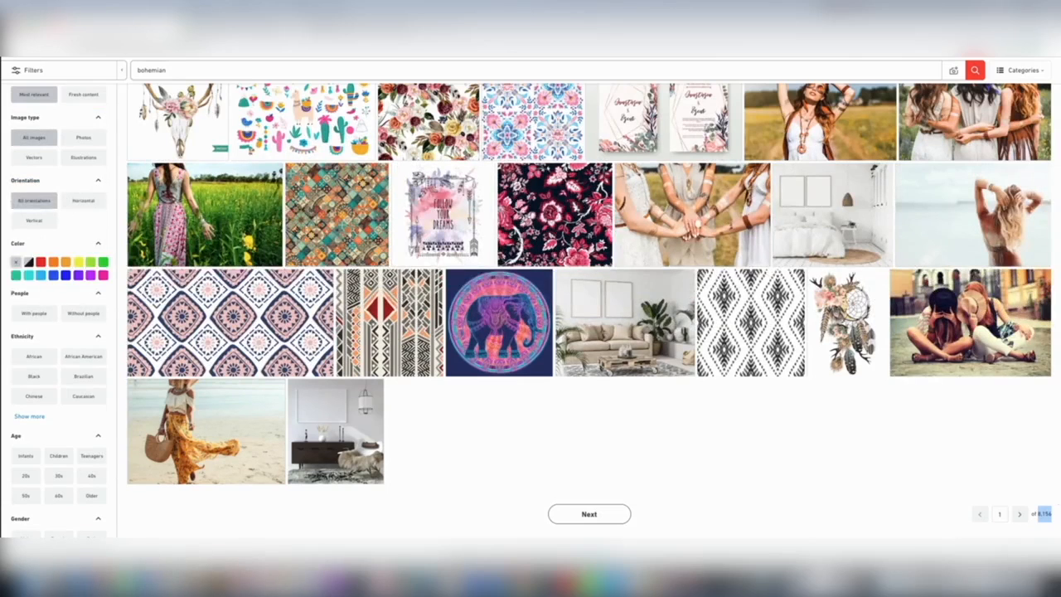
pyautogui.click(953, 488)
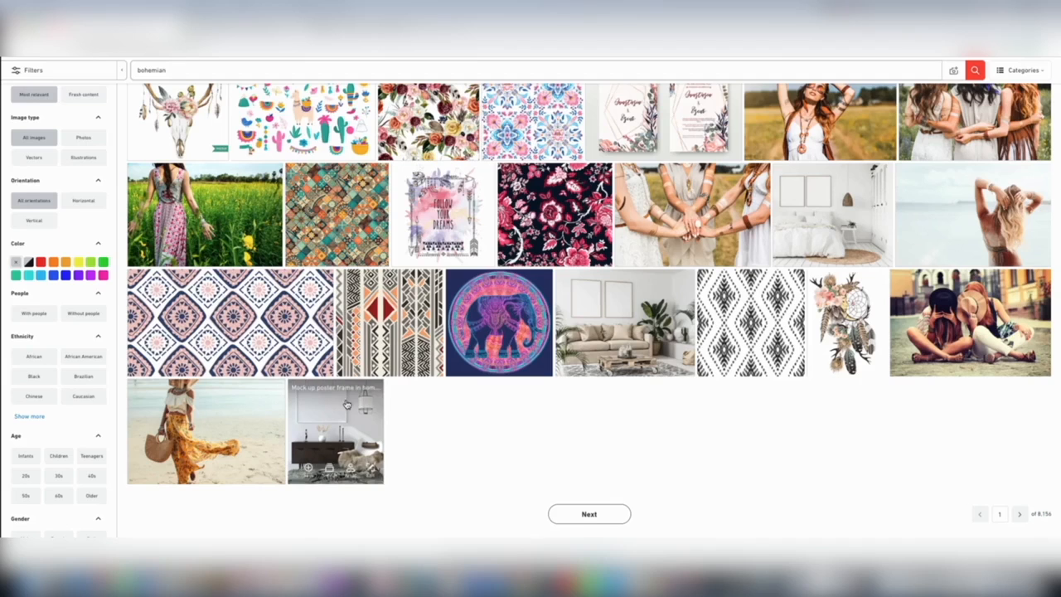
pyautogui.scroll(3, 616, 454)
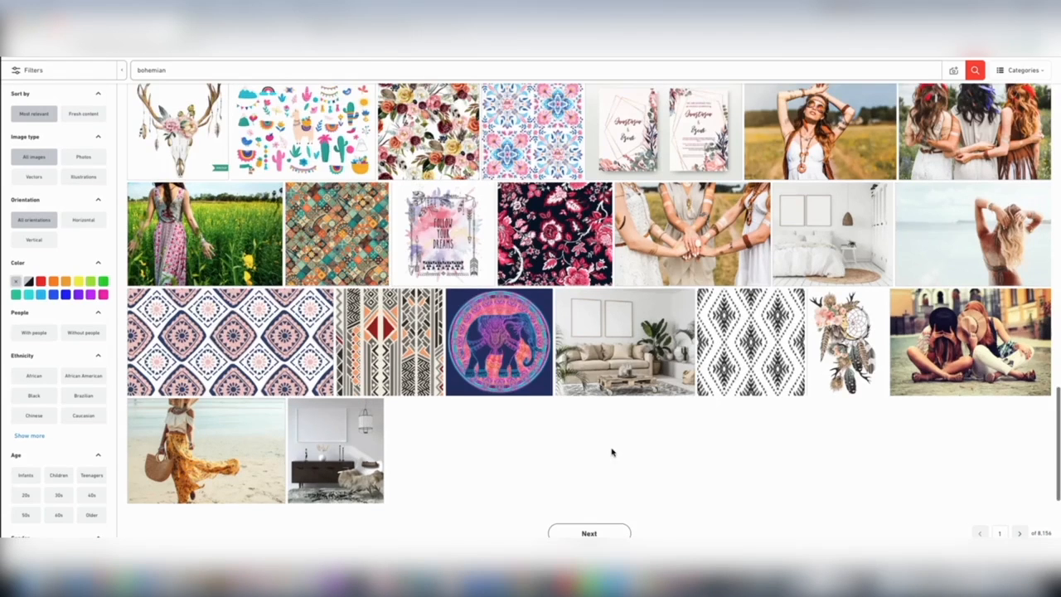
pyautogui.scroll(4, 597, 449)
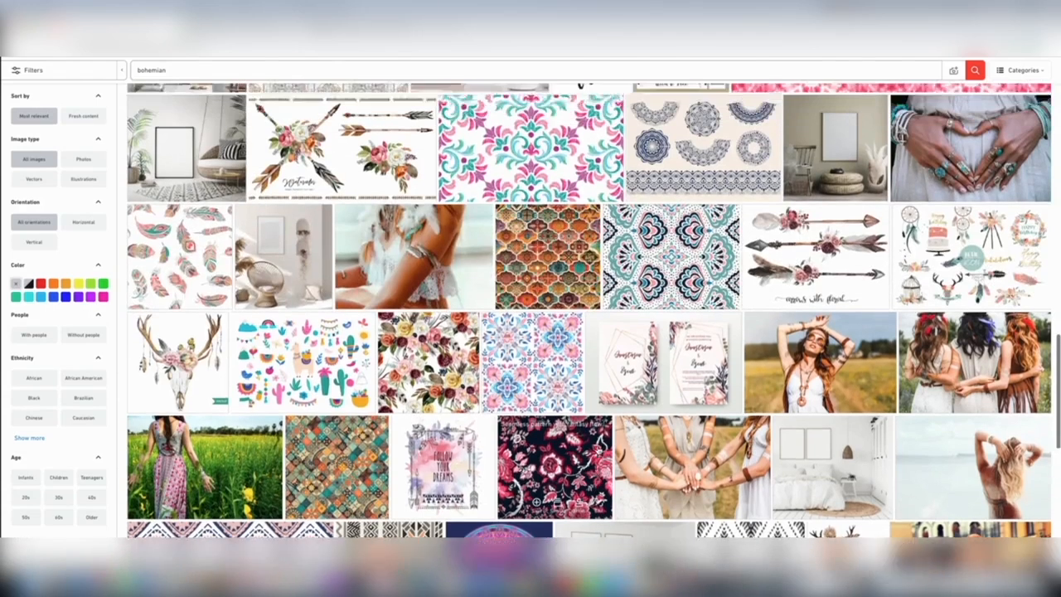
pyautogui.scroll(2, 596, 449)
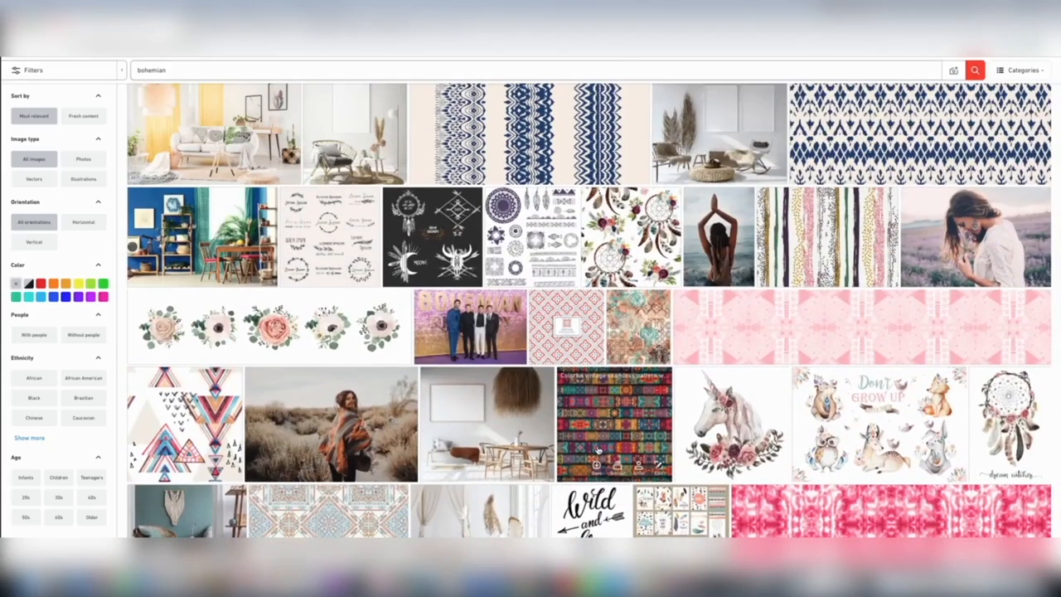
pyautogui.scroll(8, 597, 449)
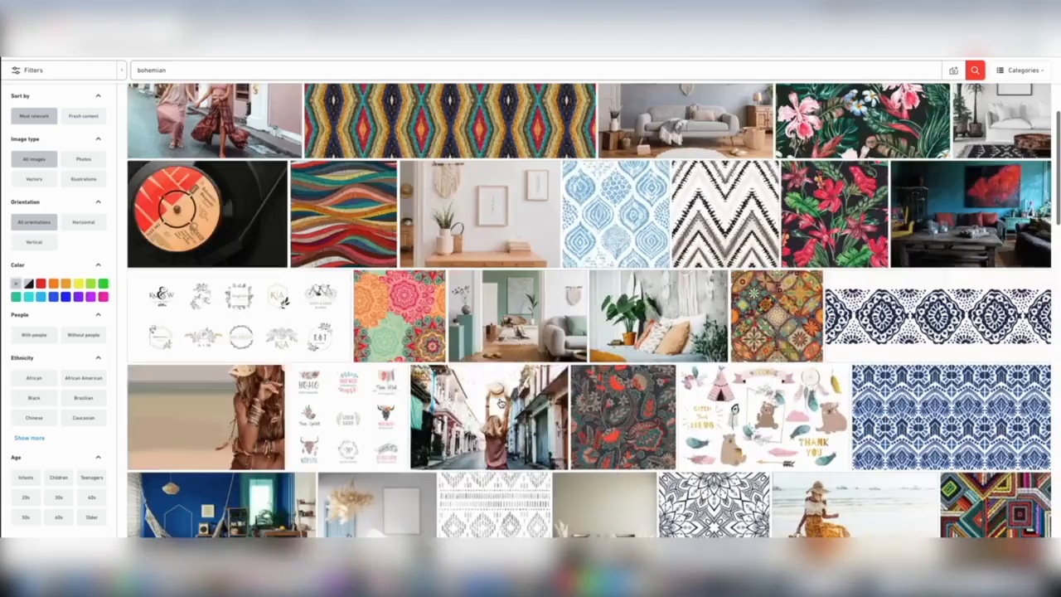
pyautogui.scroll(3, 498, 403)
pyautogui.scroll(-3, 499, 404)
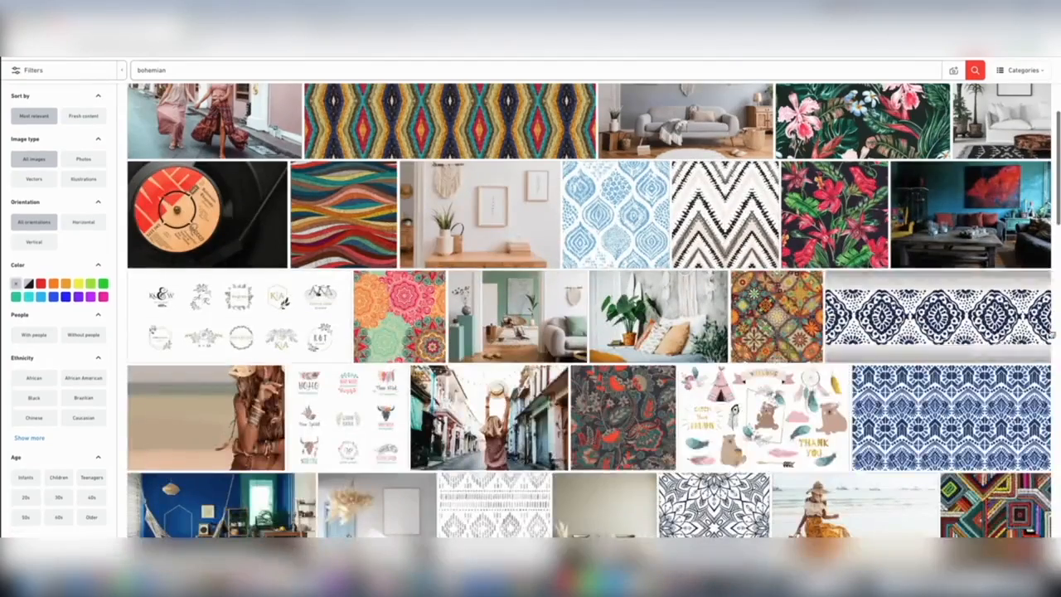
pyautogui.scroll(-4, 621, 414)
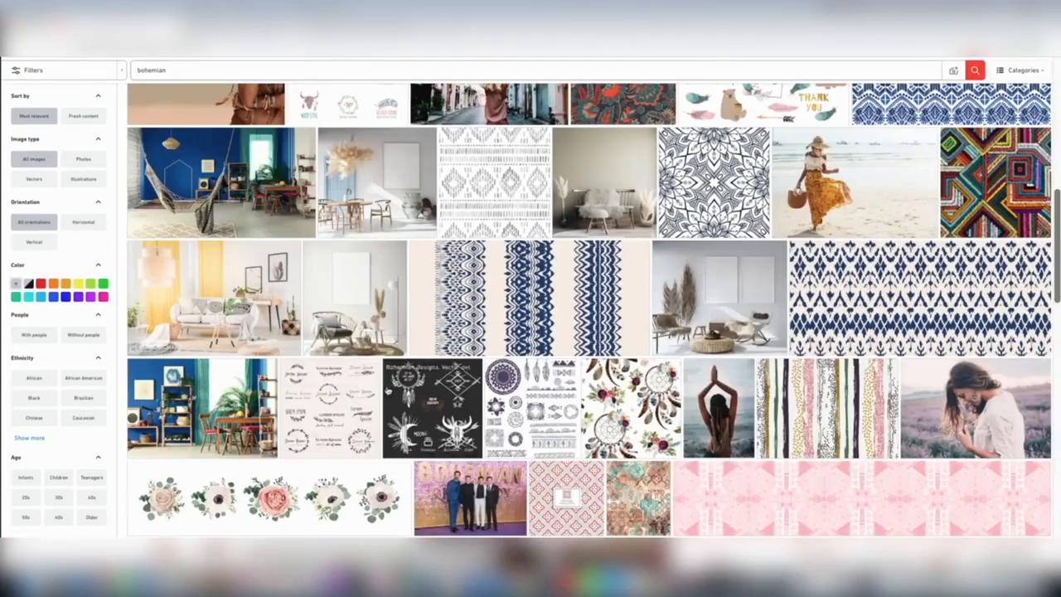
# Step: Open the photo of the woman smelling flowers in a lavender field and redownload it in the Large JPEG size
pyautogui.click(978, 412)
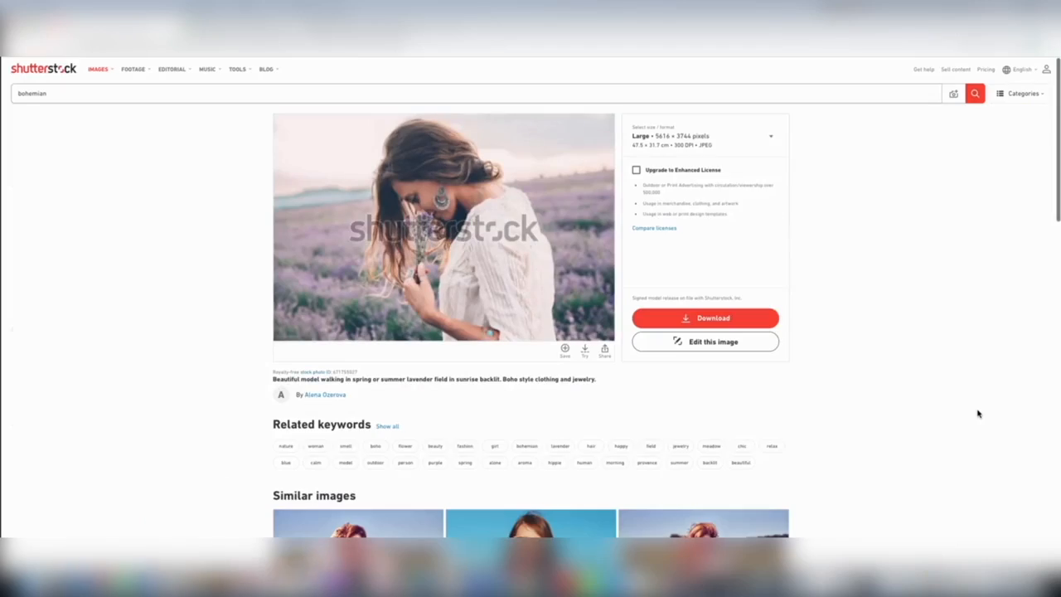
pyautogui.click(680, 317)
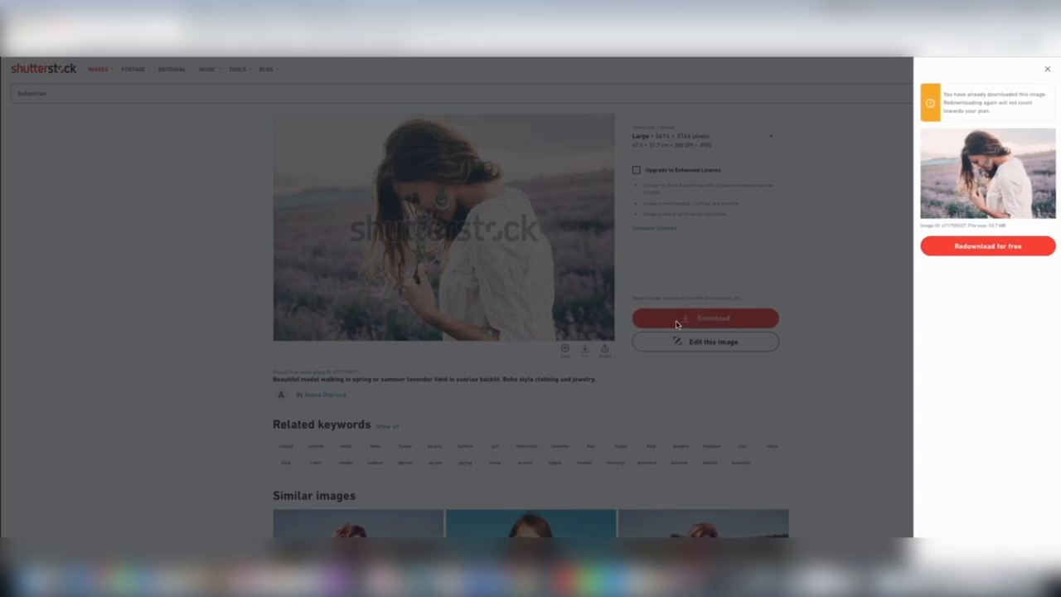
pyautogui.click(980, 245)
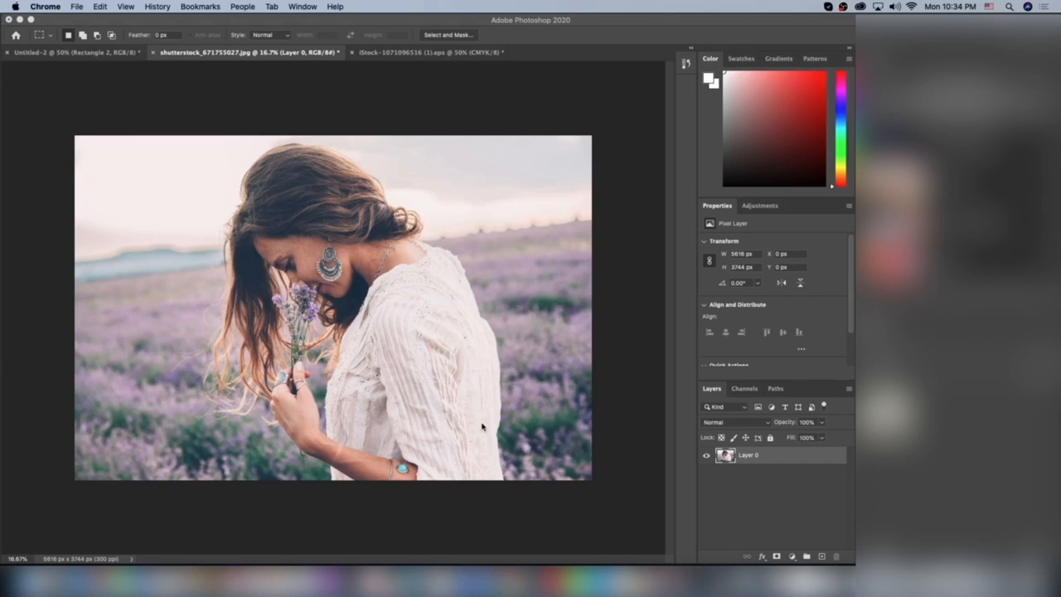
# Step: Switch to Photoshop and set the lavender photo's canvas size to 1500 by 600 pixels
pyautogui.press('super+minus')
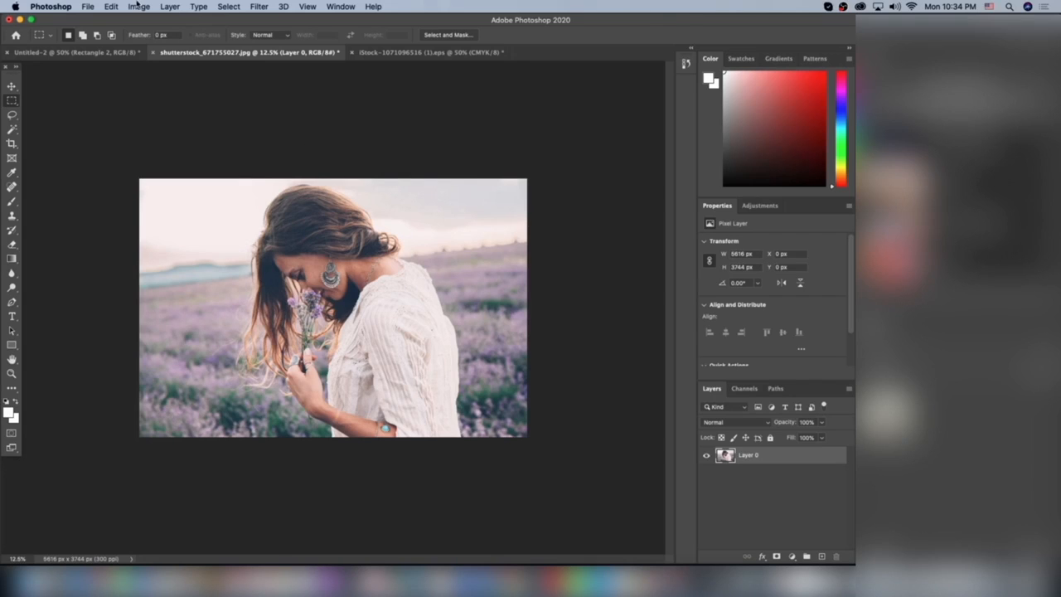
pyautogui.click(138, 6)
pyautogui.click(145, 103)
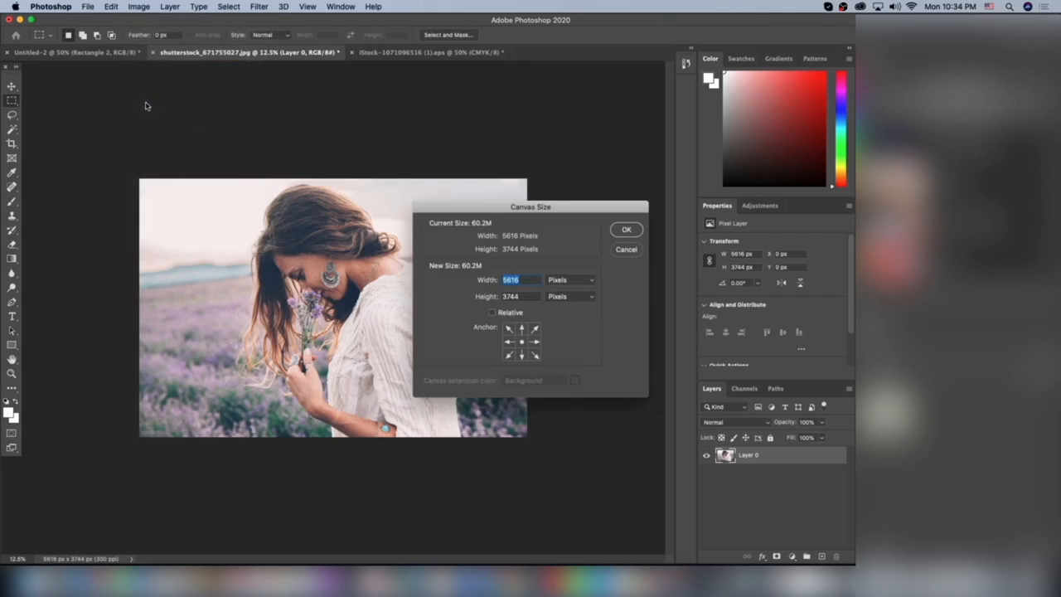
pyautogui.write('1500')
pyautogui.press('Tab')
pyautogui.write('600')
pyautogui.press('Return')
pyautogui.press('Return')
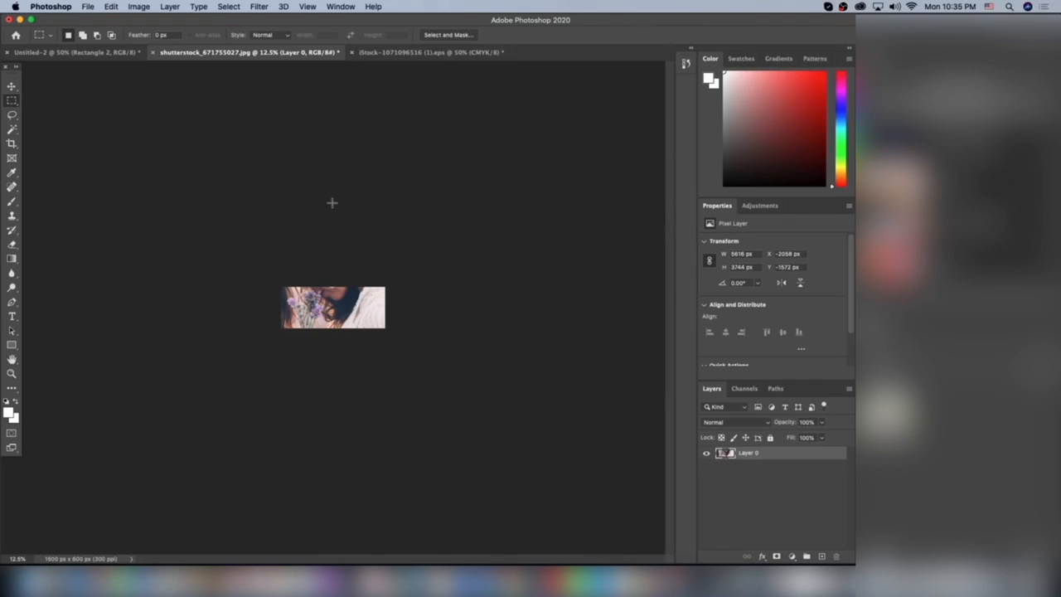
# Step: Scale the photo layer proportionally down to about 16.7% so the whole woman fits within the canvas
pyautogui.press('super+equal')
pyautogui.press('super+equal')
pyautogui.press('super+equal')
pyautogui.click(8, 88)
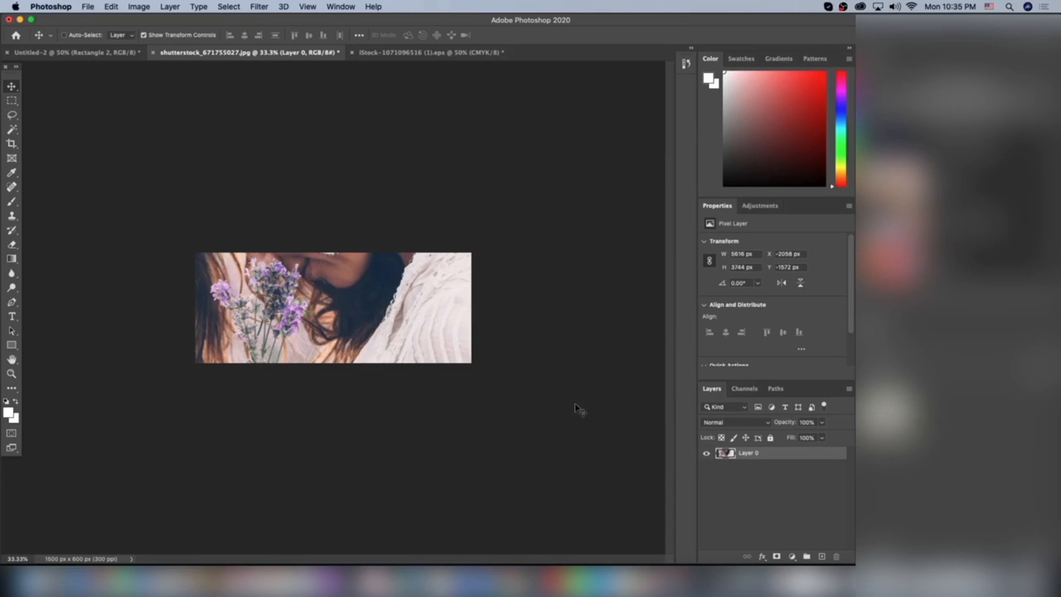
pyautogui.press('super+minus')
pyautogui.press('super+minus')
pyautogui.press('super+minus')
pyautogui.press('super+minus')
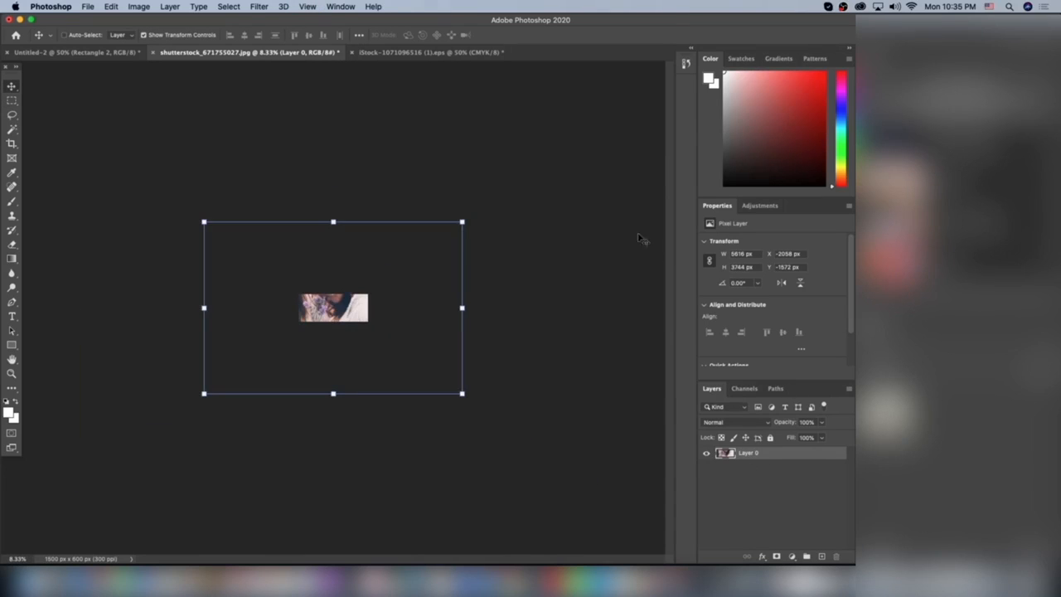
pyautogui.moveTo(463, 221); pyautogui.dragTo(336, 310)
pyautogui.press('super+plus')
pyautogui.press('super+plus')
pyautogui.press('super+plus')
pyautogui.press('super+plus')
pyautogui.press('super+plus')
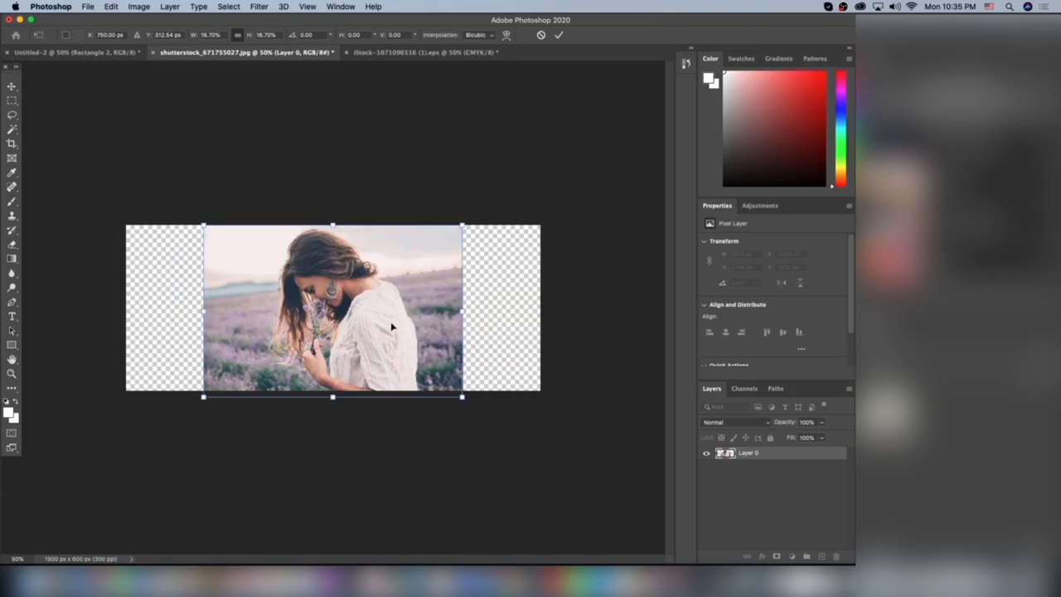
# Step: Fine-tune the photo to about 911 by 607 px, keep it near the canvas's horizontal centre, and apply the transform
pyautogui.moveTo(462, 225)
pyautogui.mouseDown()
pyautogui.moveTo(463, 214)
pyautogui.moveTo(453, 225)
pyautogui.mouseUp()
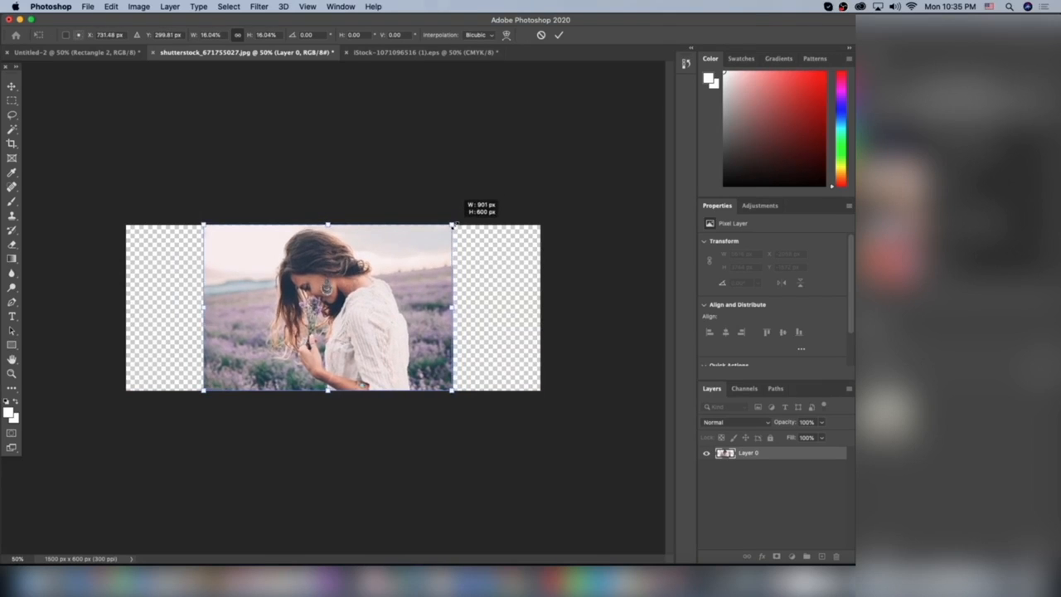
pyautogui.moveTo(388, 279); pyautogui.dragTo(395, 279)
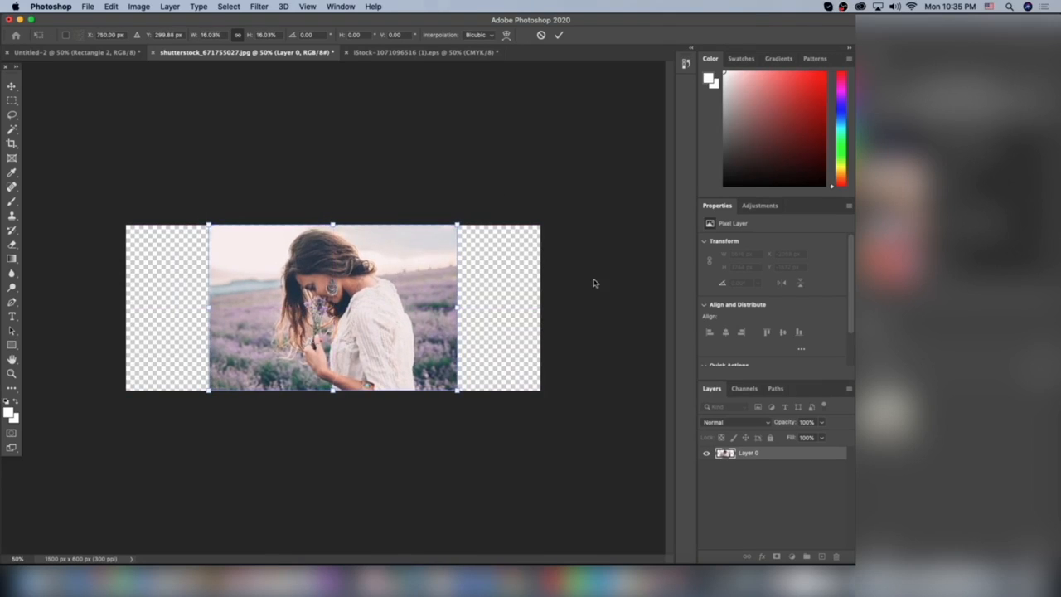
pyautogui.moveTo(454, 222); pyautogui.dragTo(461, 221)
pyautogui.press('Return')
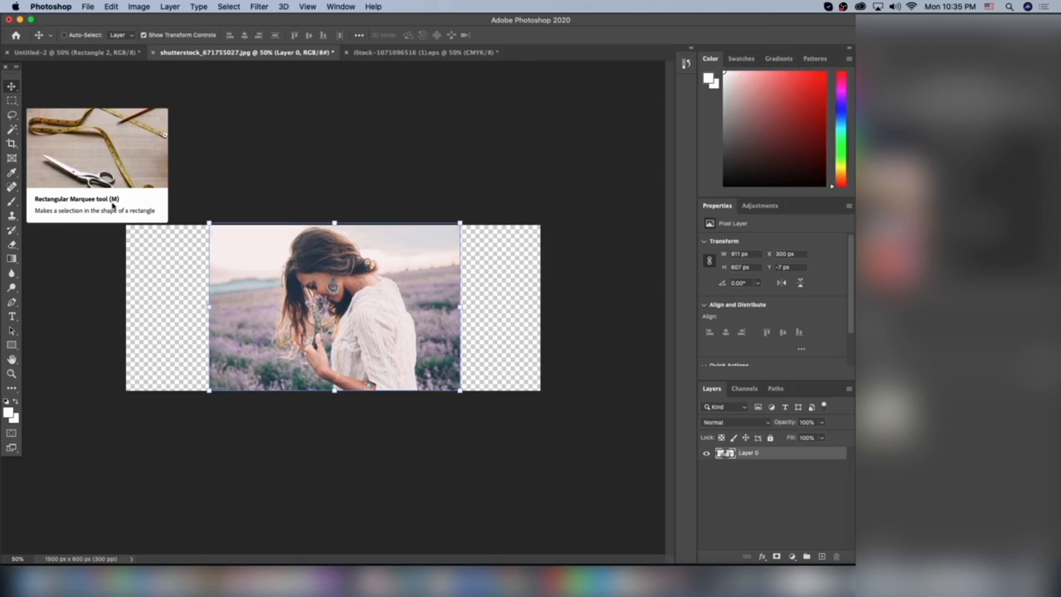
# Step: Select the background strip left of the woman, about 247 px wide, and stretch it to the canvas's left edge with Content-Aware Scale
pyautogui.click(12, 101)
pyautogui.moveTo(204, 222); pyautogui.dragTo(266, 424)
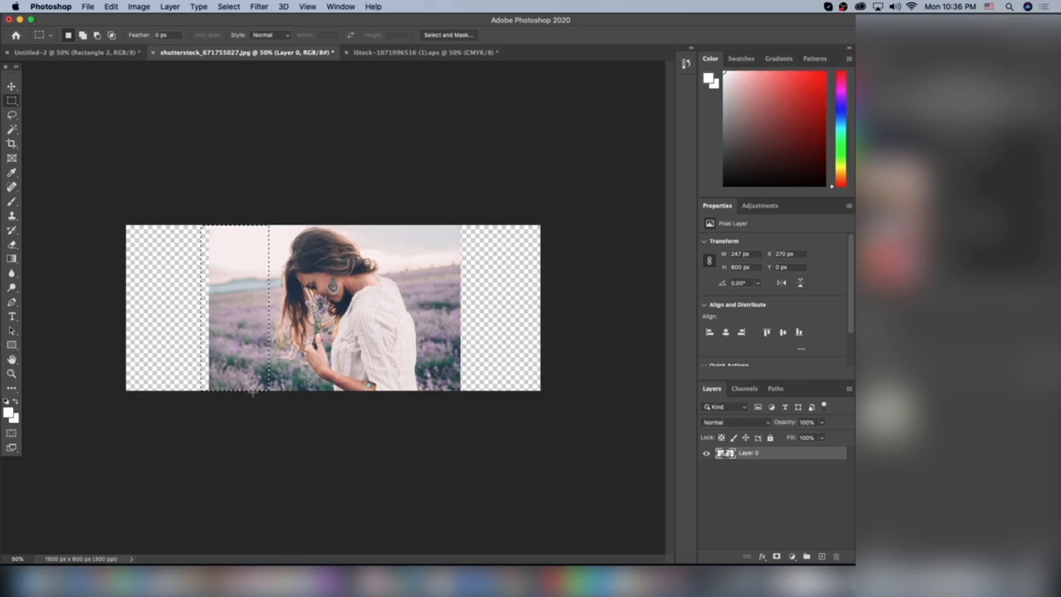
pyautogui.click(131, 6)
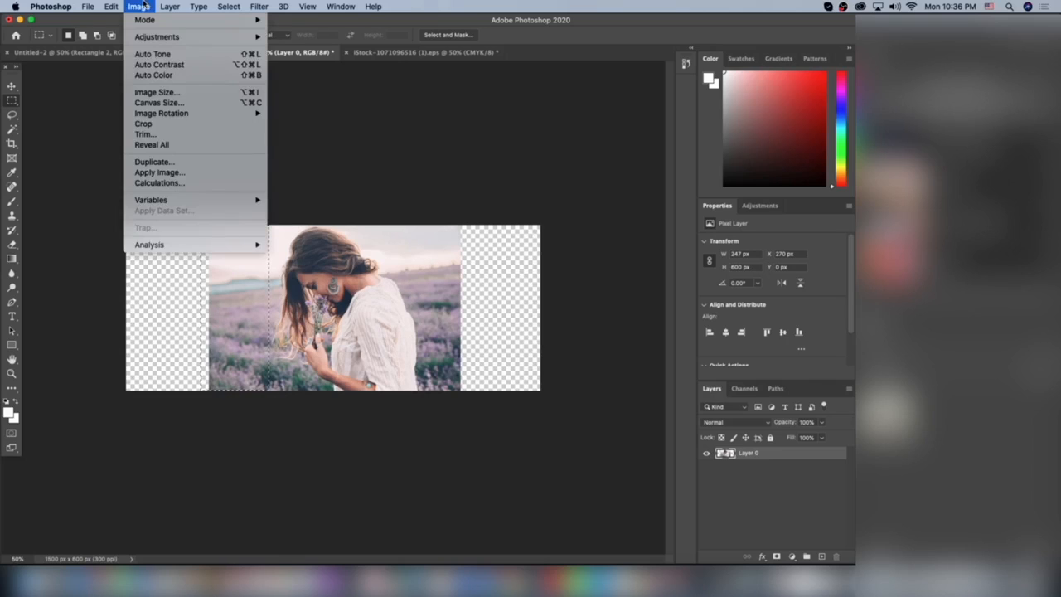
pyautogui.moveTo(111, 7)
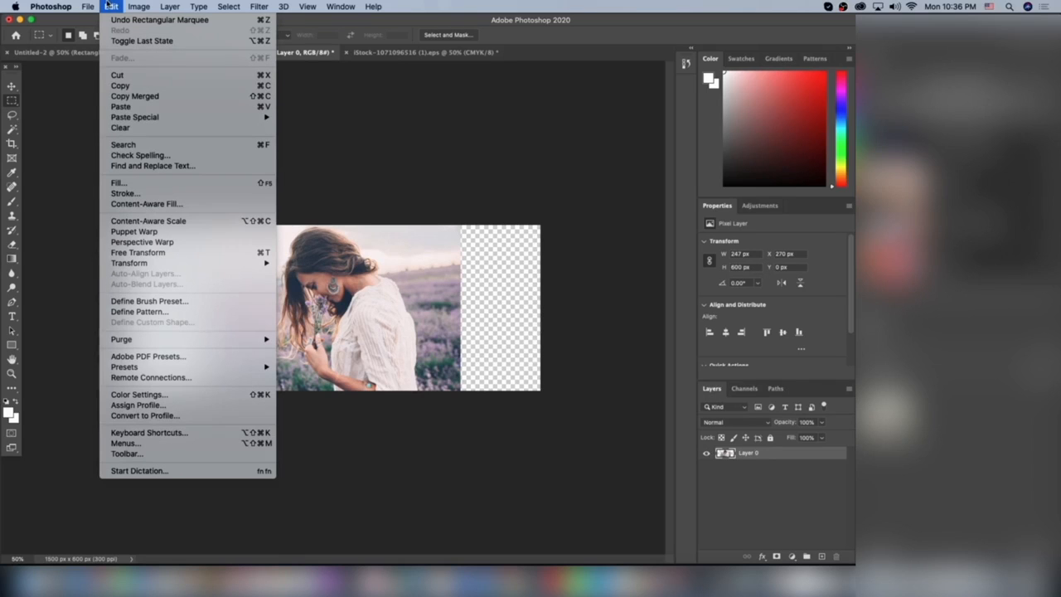
pyautogui.click(149, 221)
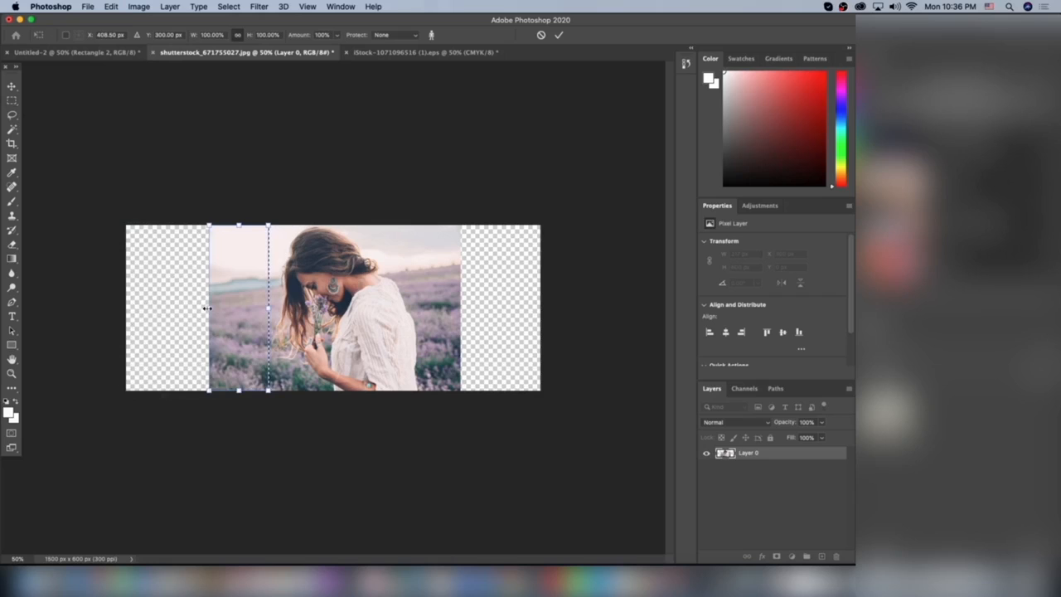
pyautogui.moveTo(205, 308); pyautogui.dragTo(128, 307)
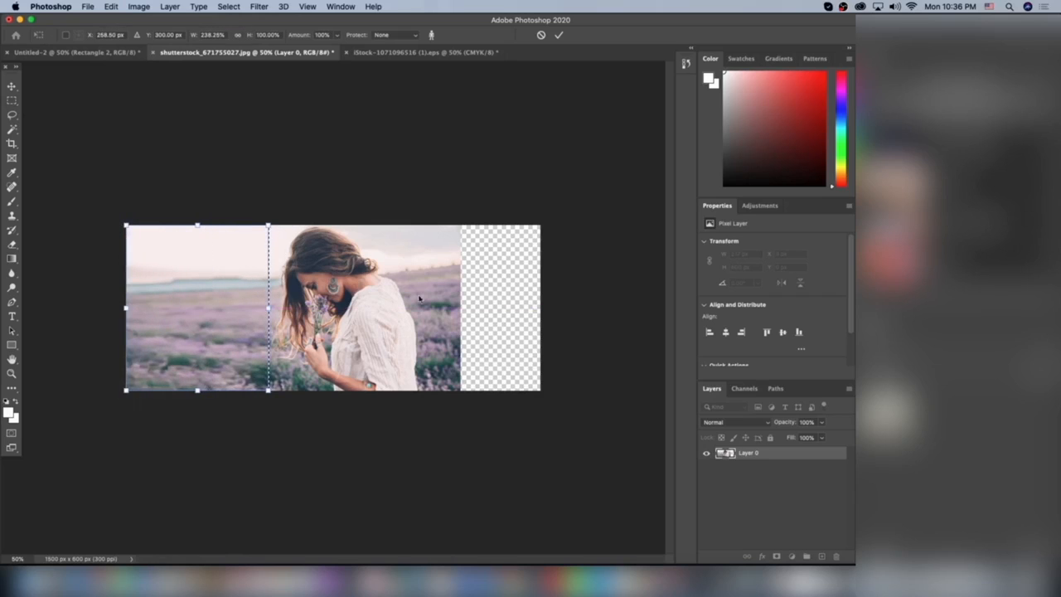
pyautogui.press('Return')
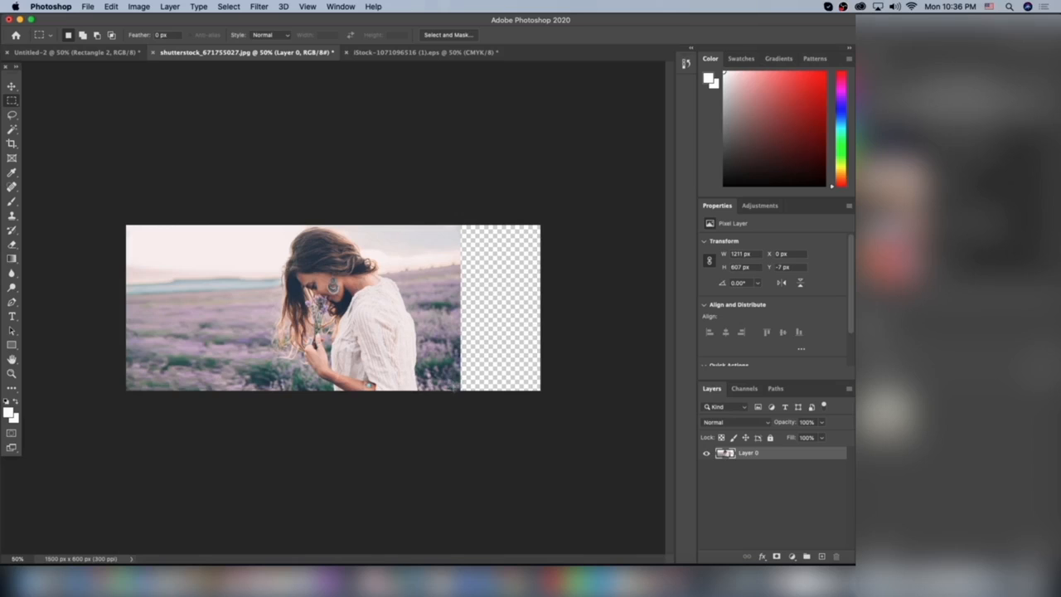
# Step: Select the background strip right of the woman, about 158 px wide, stretch it to the canvas's right edge with Content-Aware Scale, and deselect
pyautogui.moveTo(461, 392); pyautogui.dragTo(418, 212)
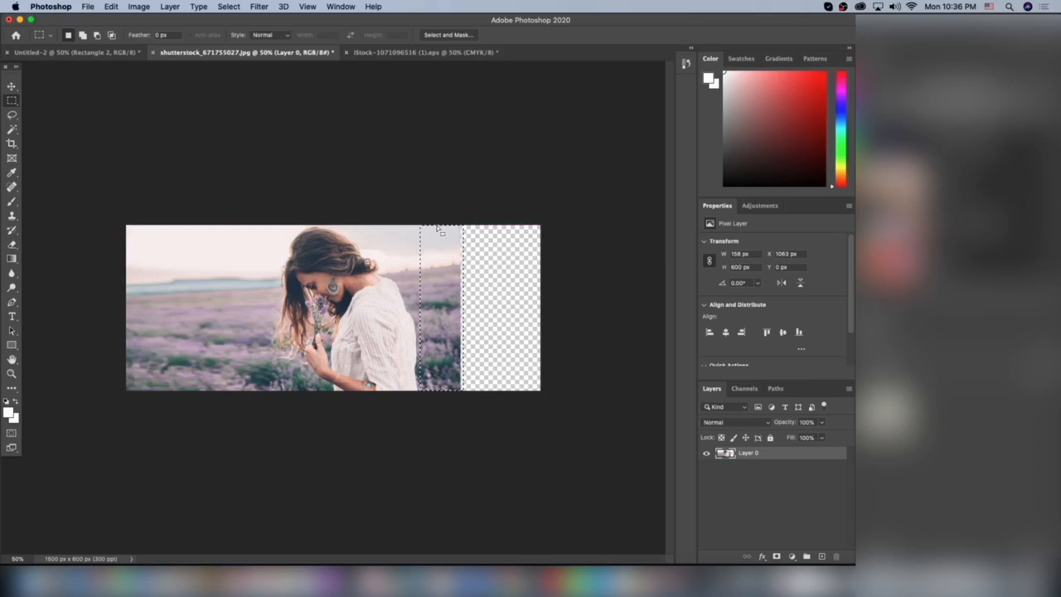
pyautogui.click(111, 7)
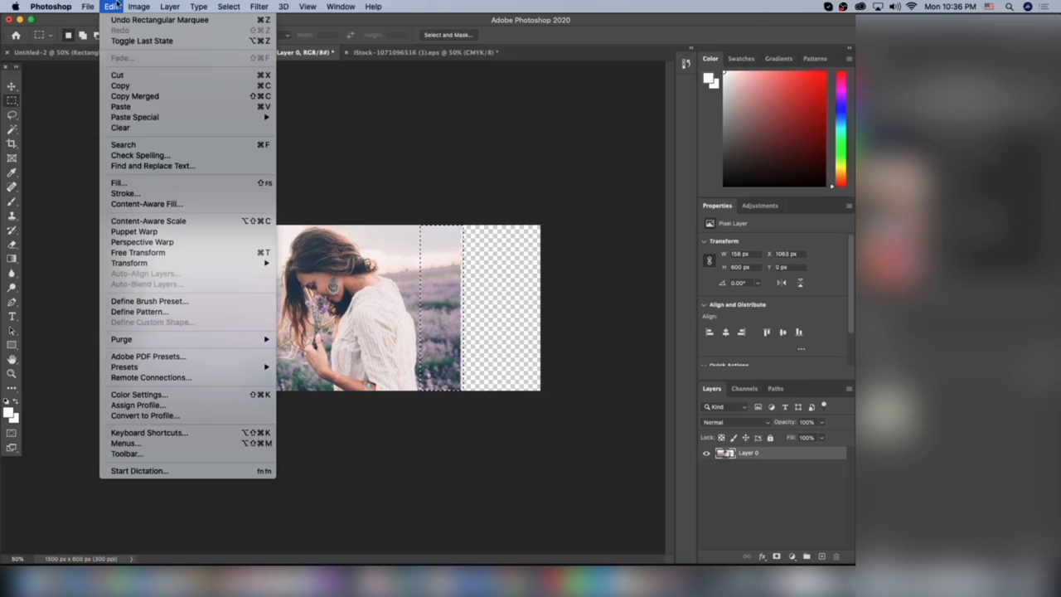
pyautogui.click(178, 220)
pyautogui.moveTo(461, 306); pyautogui.dragTo(580, 292)
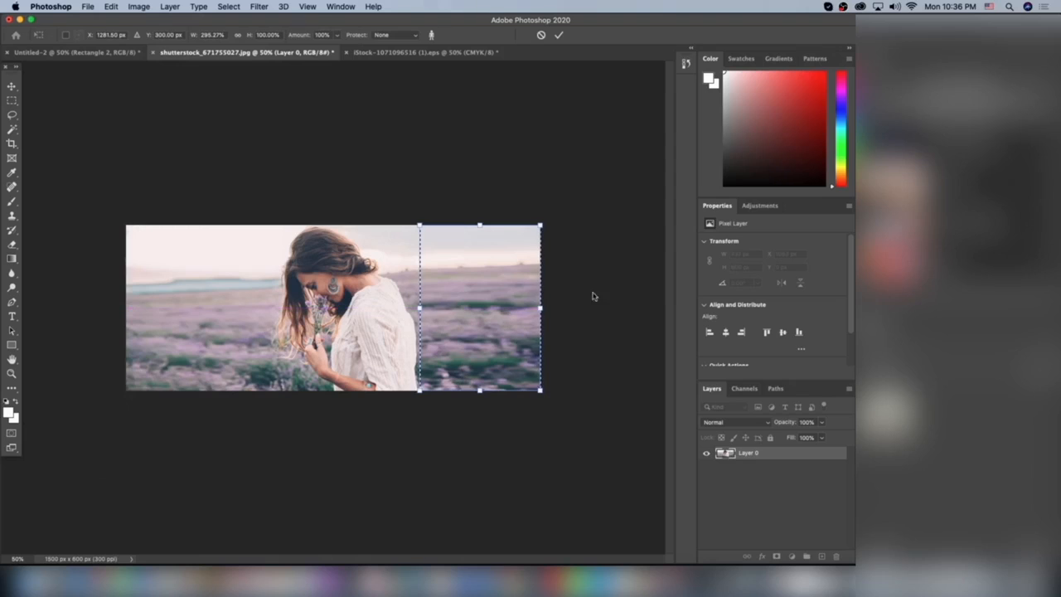
pyautogui.press('Return')
pyautogui.press('super+d')
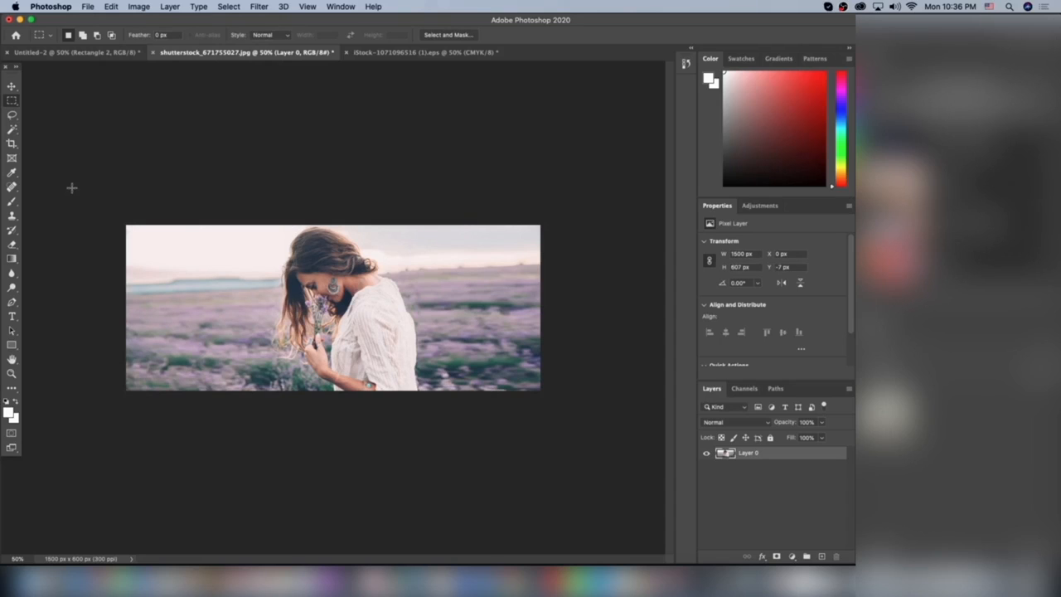
# Step: Add the white text "All Bottoms are 2 for 1" over the photo in The Bohemian Free font at 12 pt
pyautogui.click(12, 317)
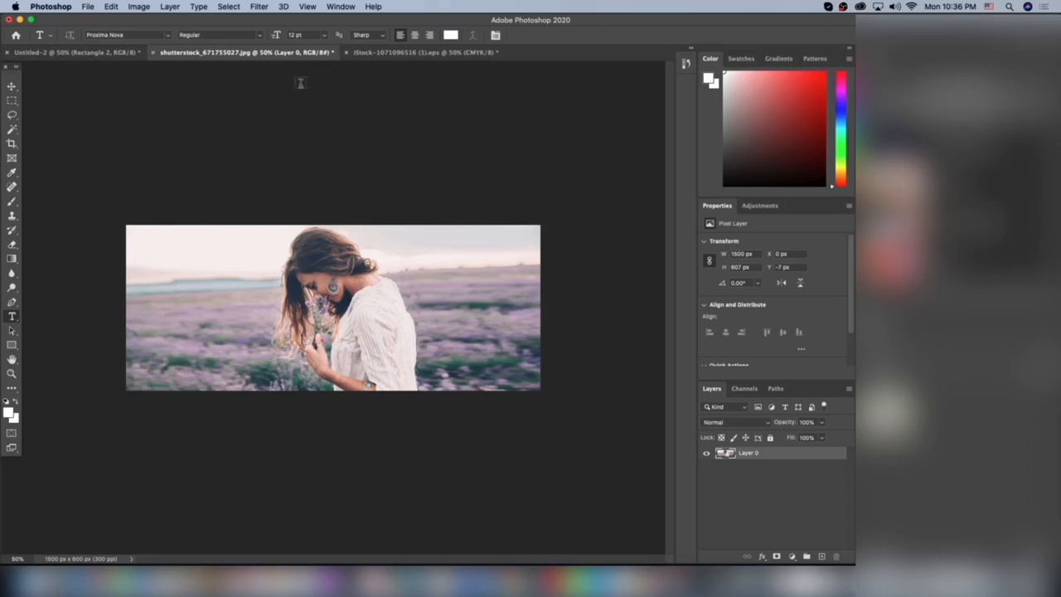
pyautogui.click(168, 35)
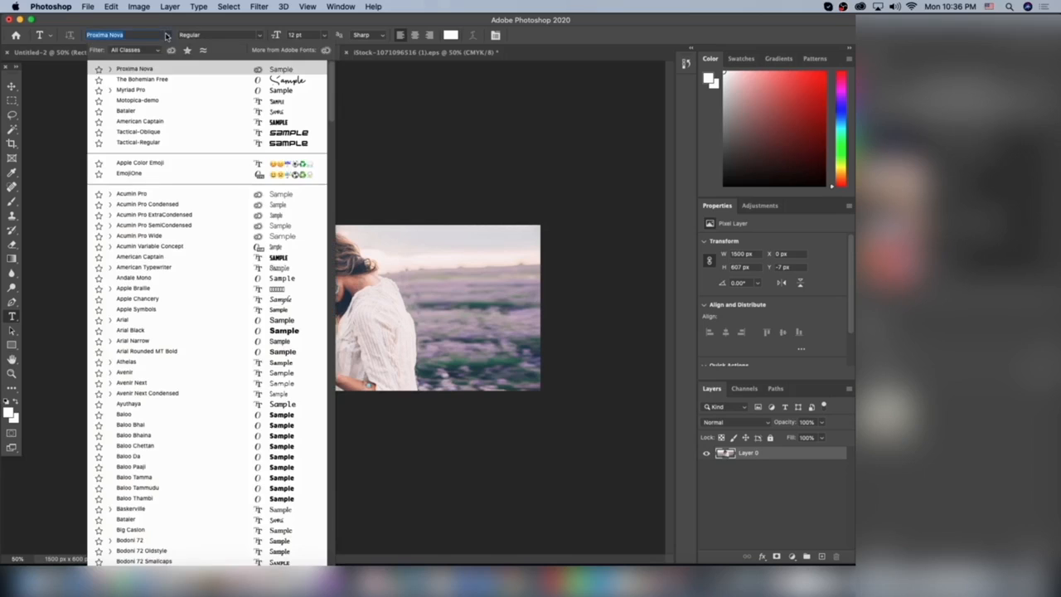
pyautogui.click(148, 80)
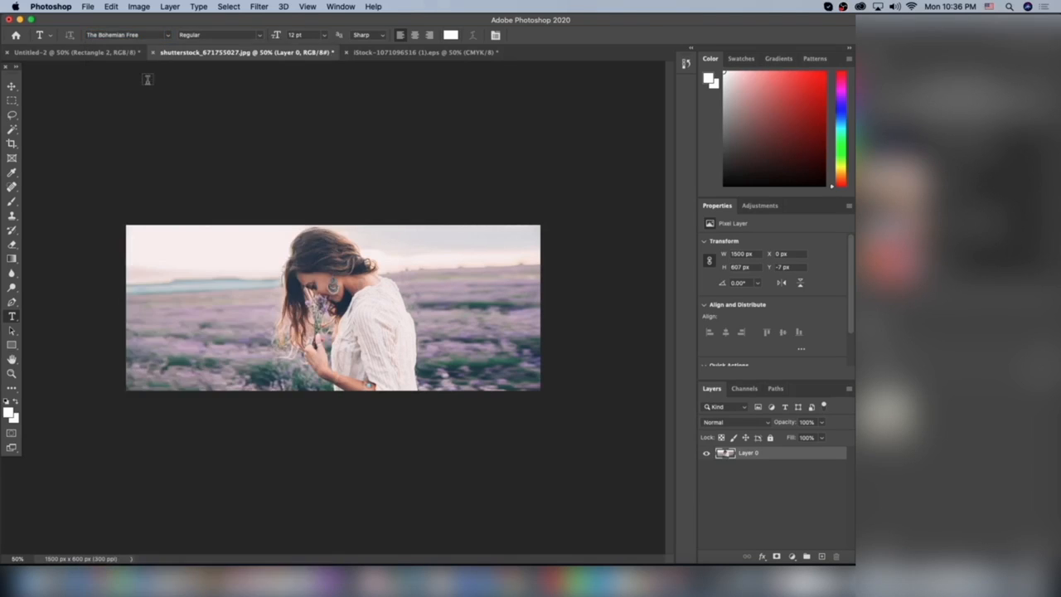
pyautogui.click(212, 323)
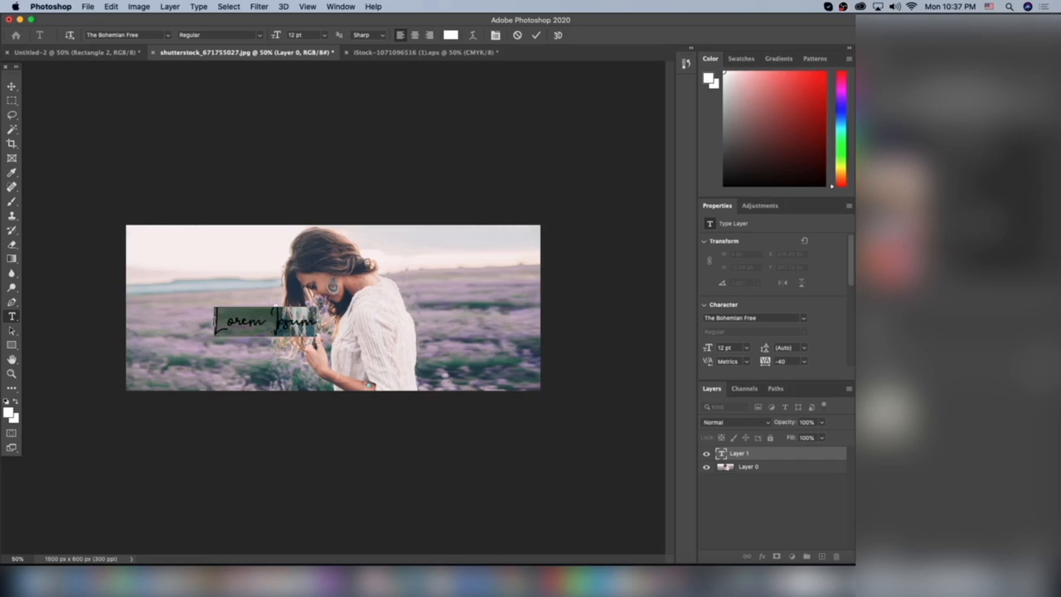
pyautogui.write('Ali')
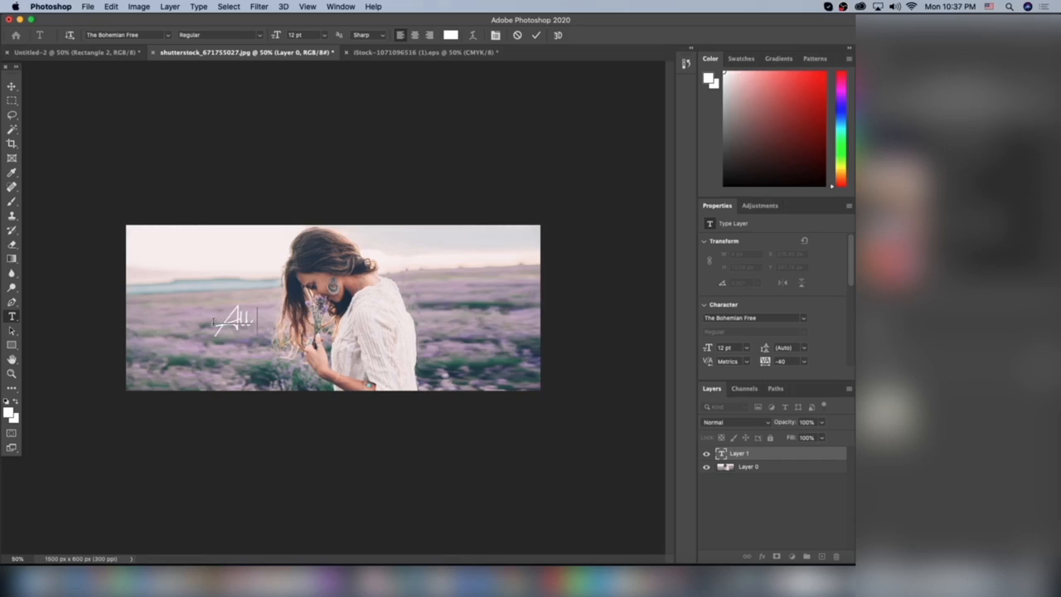
pyautogui.write(' Bettany are 2')
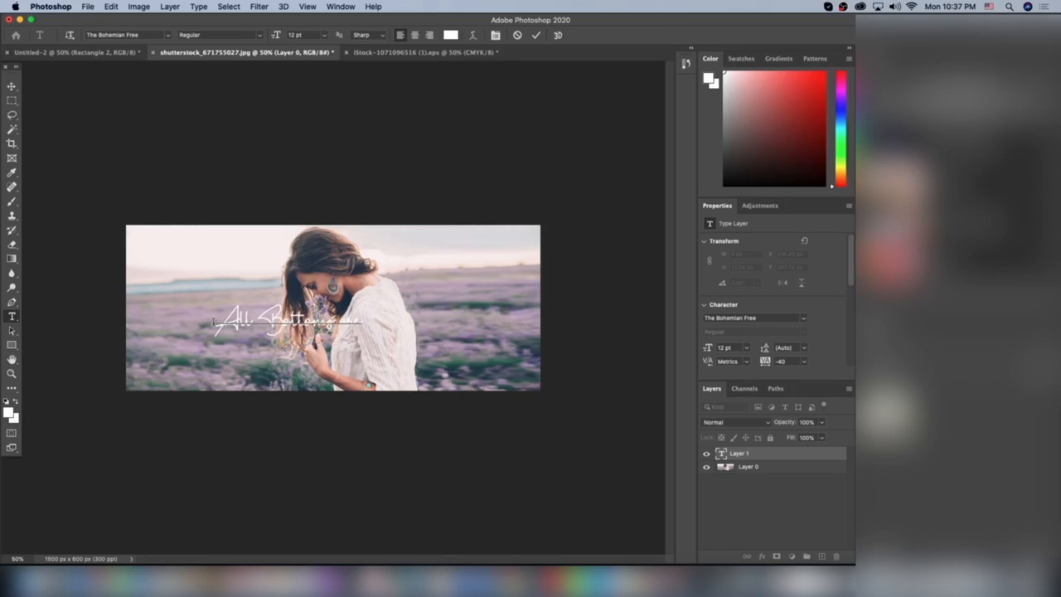
pyautogui.write(' for')
# Step: Enlarge the text to about 821 by 133 px and centre it horizontally in the lower part of the banner
pyautogui.click(11, 86)
pyautogui.moveTo(412, 304); pyautogui.dragTo(440, 291)
pyautogui.moveTo(406, 316); pyautogui.dragTo(409, 347)
pyautogui.press('Return')
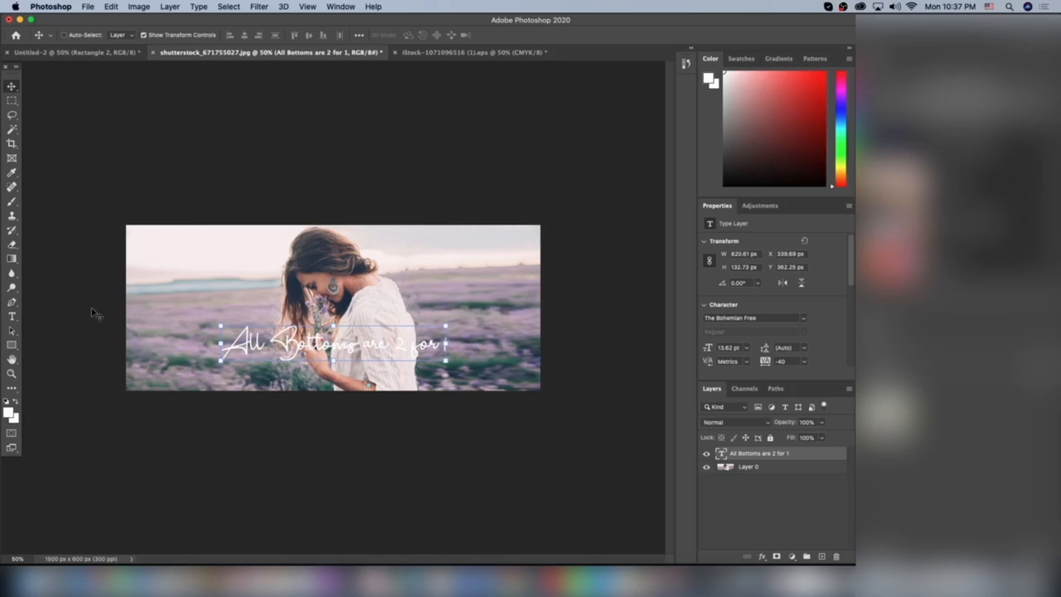
# Step: Choose the Rectangle tool in Shape mode and set its fill to black
pyautogui.click(11, 347)
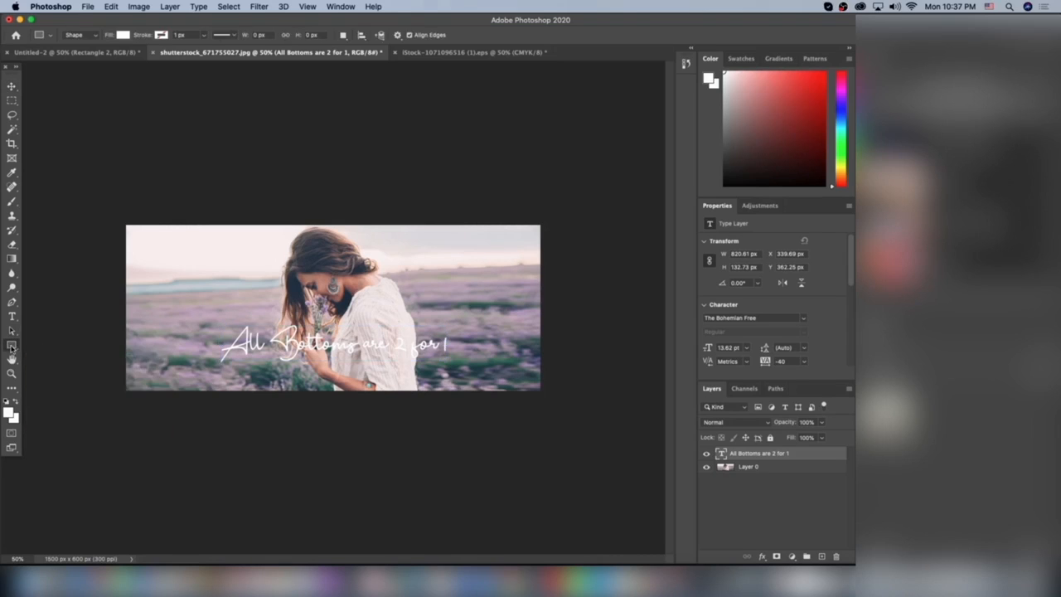
pyautogui.click(122, 35)
pyautogui.click(66, 91)
pyautogui.click(271, 110)
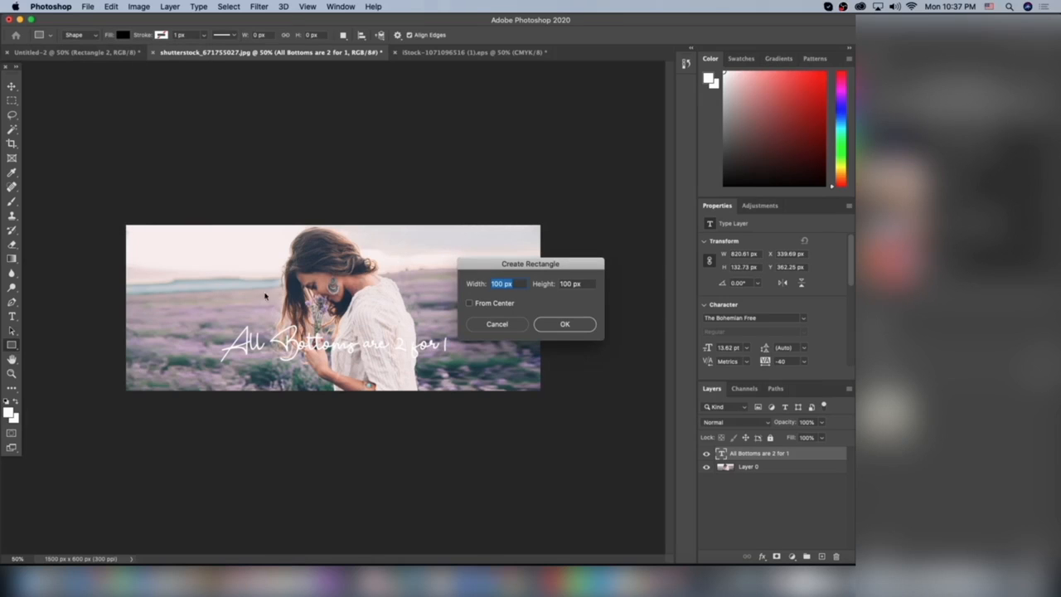
pyautogui.click(570, 324)
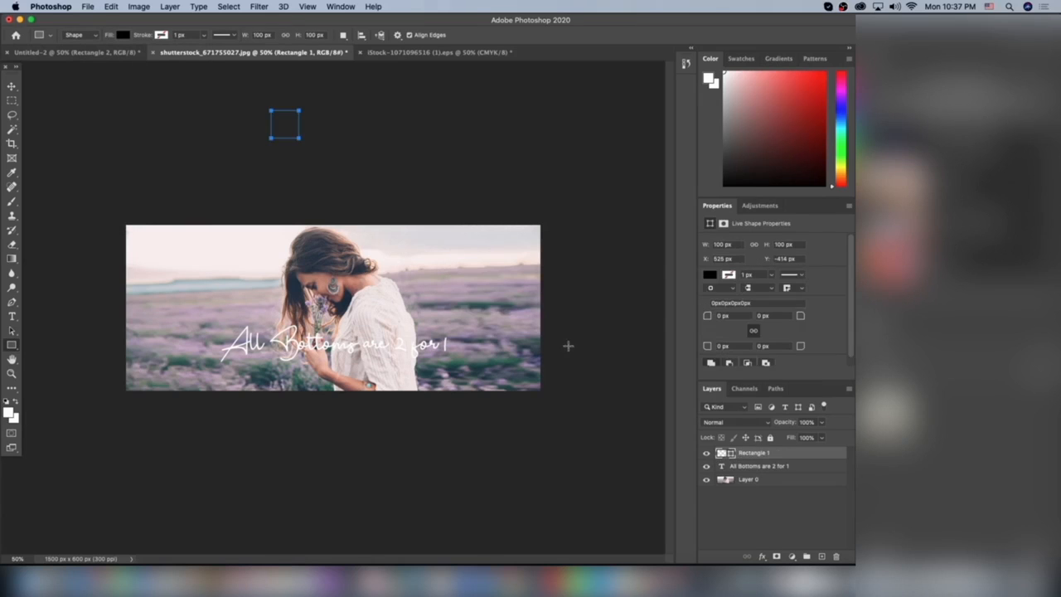
pyautogui.press('super+z')
# Step: Draw a full-width black rectangle about 1714 by 181 px around the text, place its layer below the text, and set its opacity to 60%
pyautogui.moveTo(113, 319); pyautogui.dragTo(581, 369)
pyautogui.moveTo(802, 453); pyautogui.dragTo(800, 474)
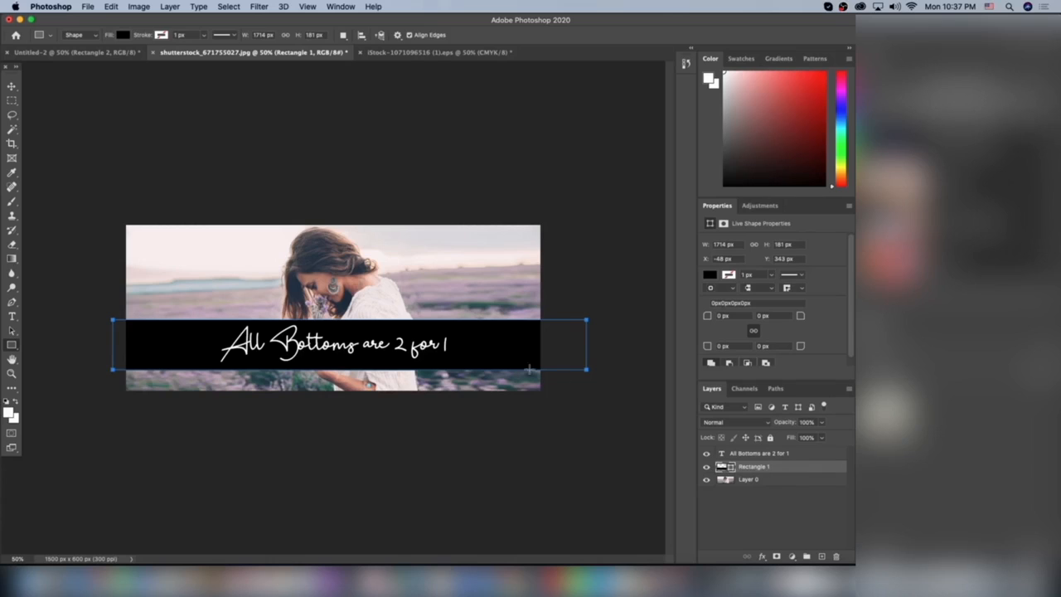
pyautogui.click(12, 101)
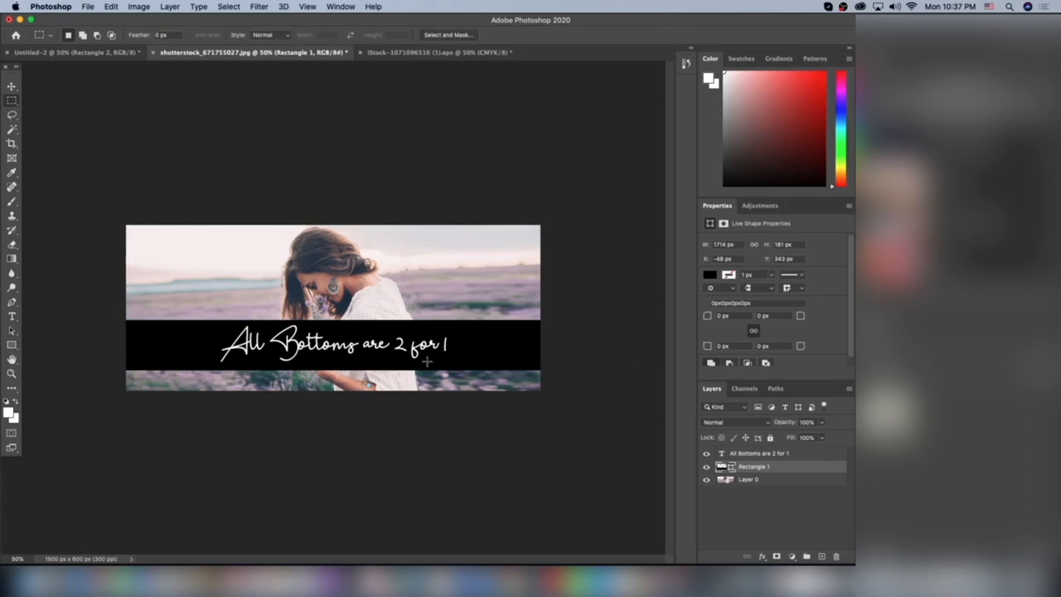
pyautogui.click(823, 424)
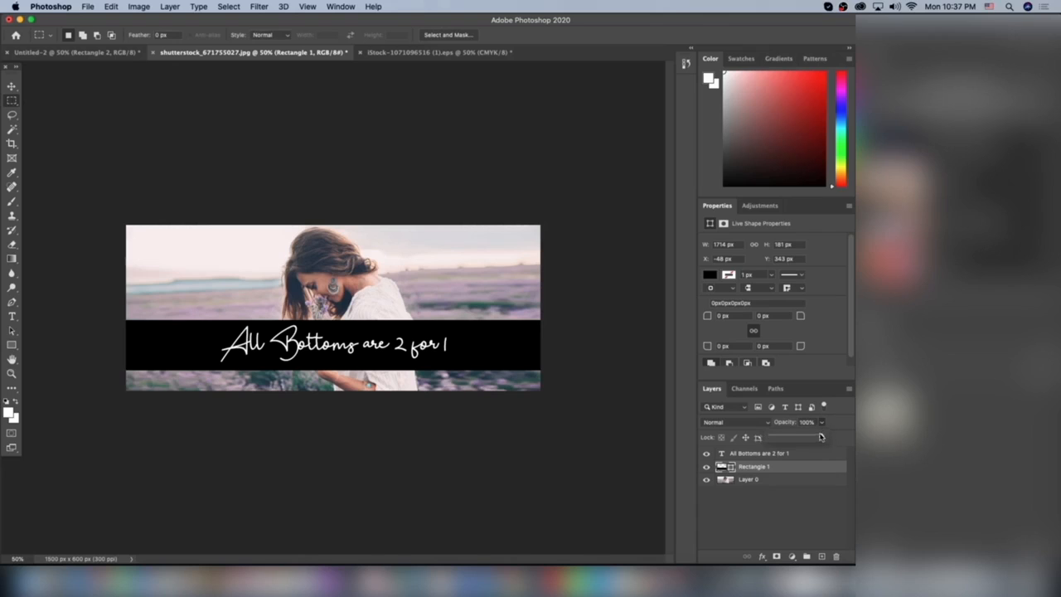
pyautogui.moveTo(823, 439); pyautogui.dragTo(800, 440)
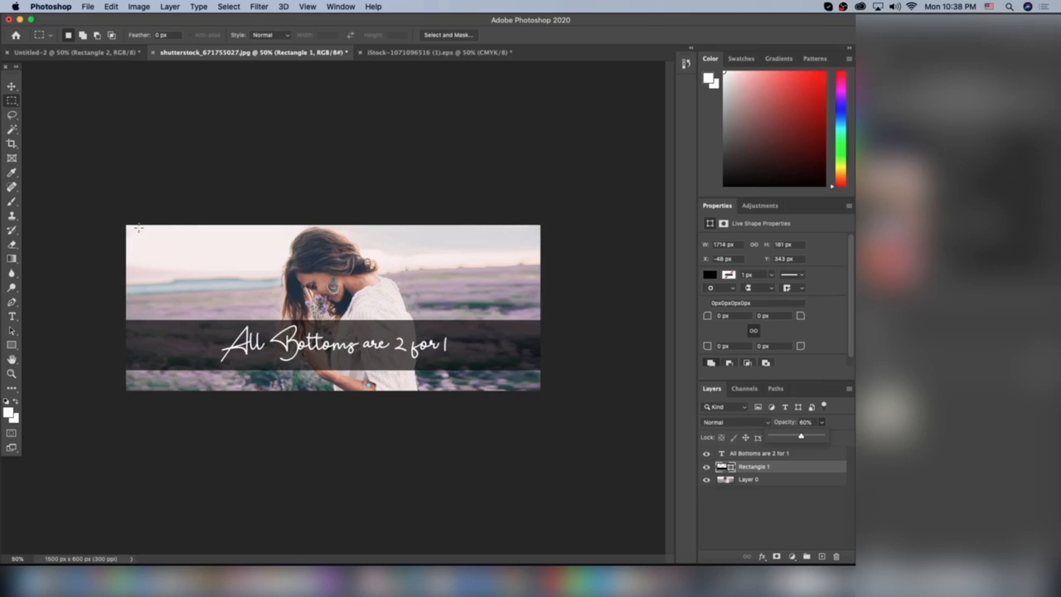
# Step: Save the banner on the computer as shutterstock_671755027.psd with Maximize Compatibility enabled
pyautogui.click(88, 7)
pyautogui.click(129, 134)
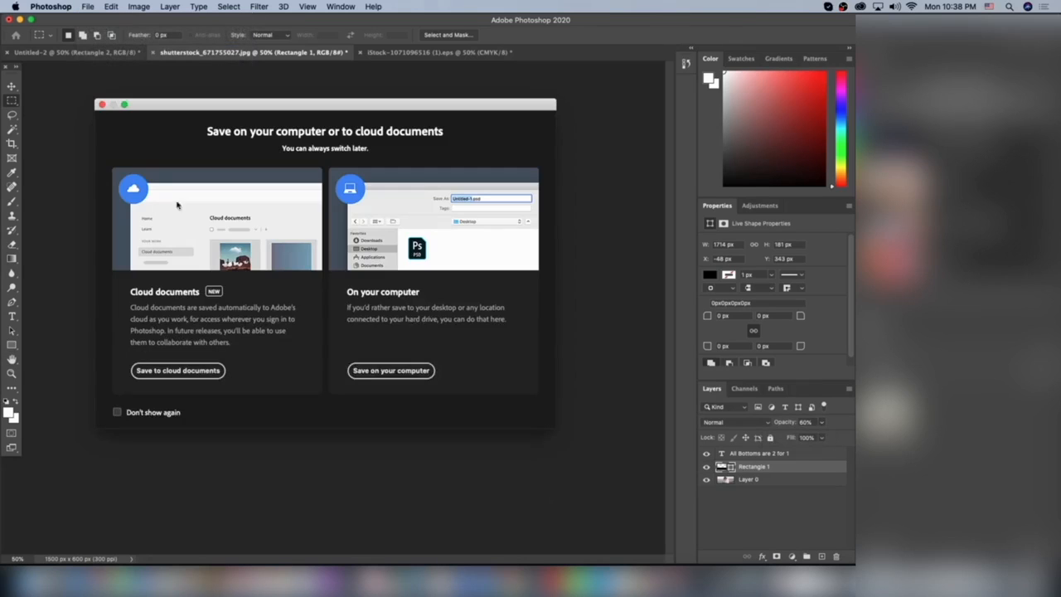
pyautogui.click(383, 374)
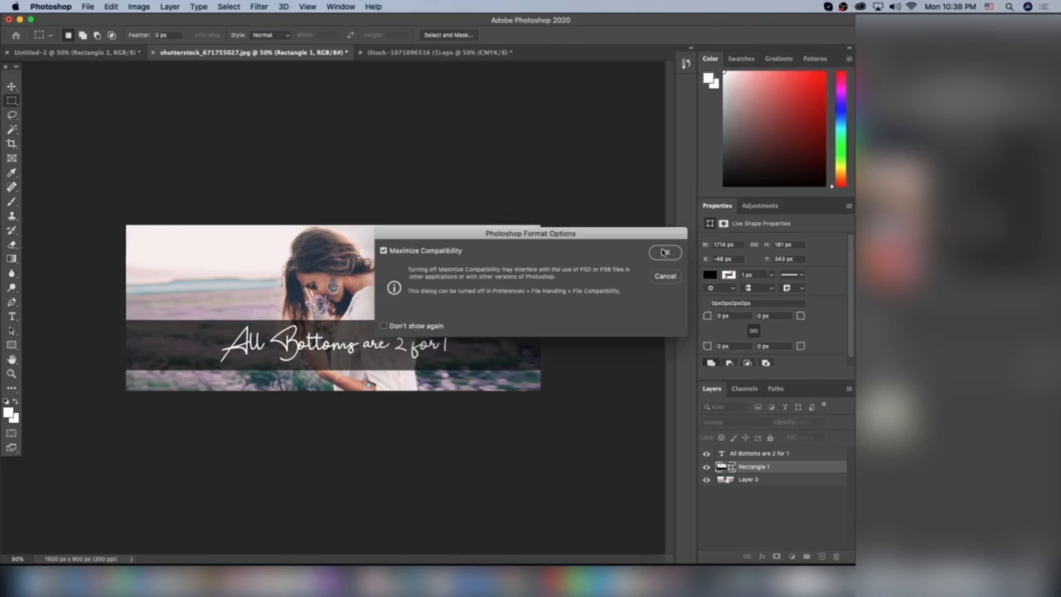
pyautogui.click(663, 252)
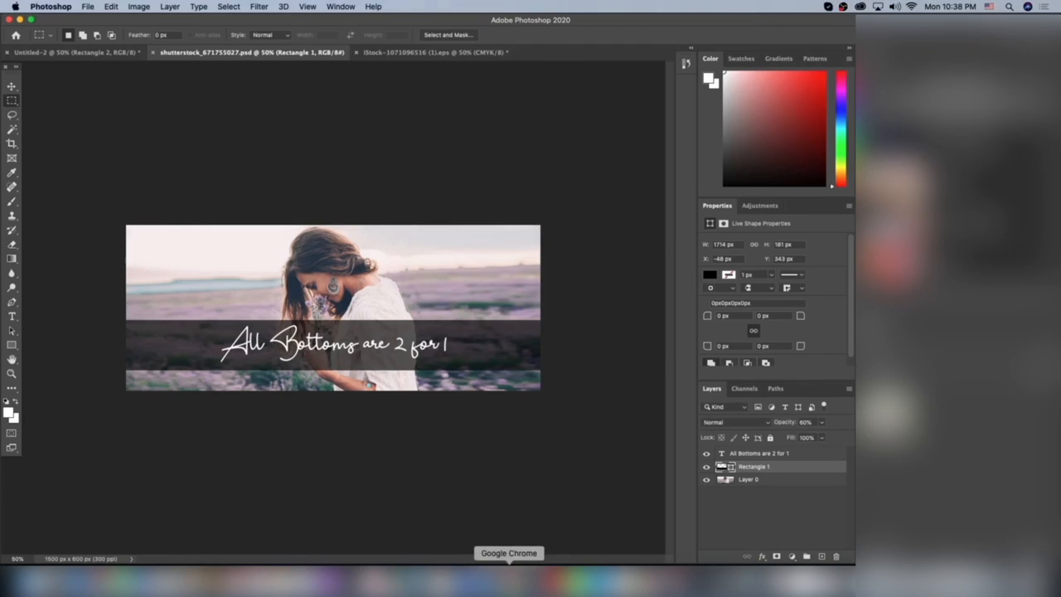
# Step: Switch to the Shopify theme editor in Chrome and examine the home page with the new slide in the mobile preview
pyautogui.click(509, 574)
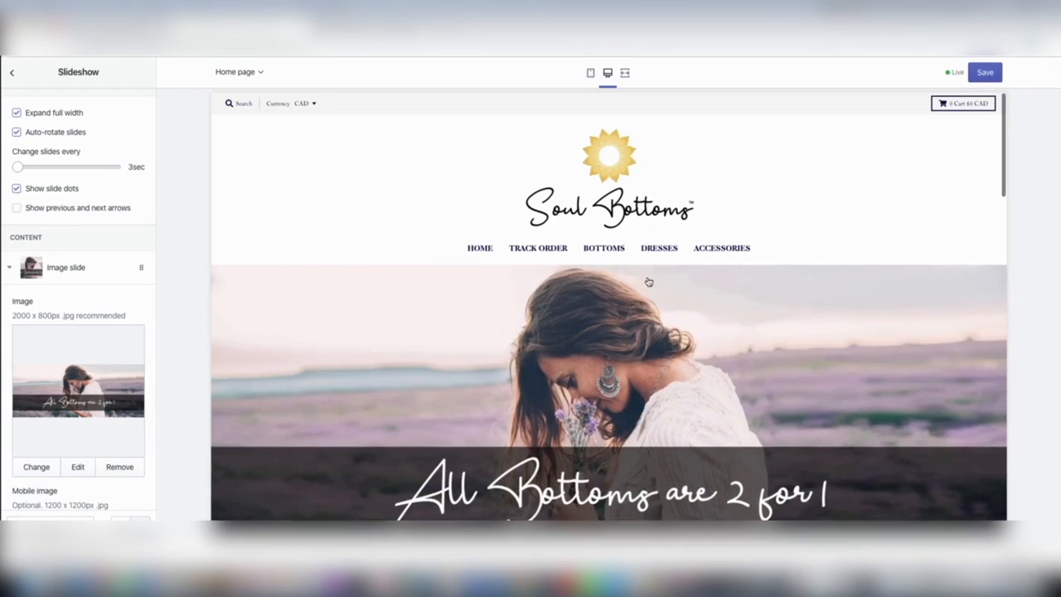
pyautogui.click(590, 73)
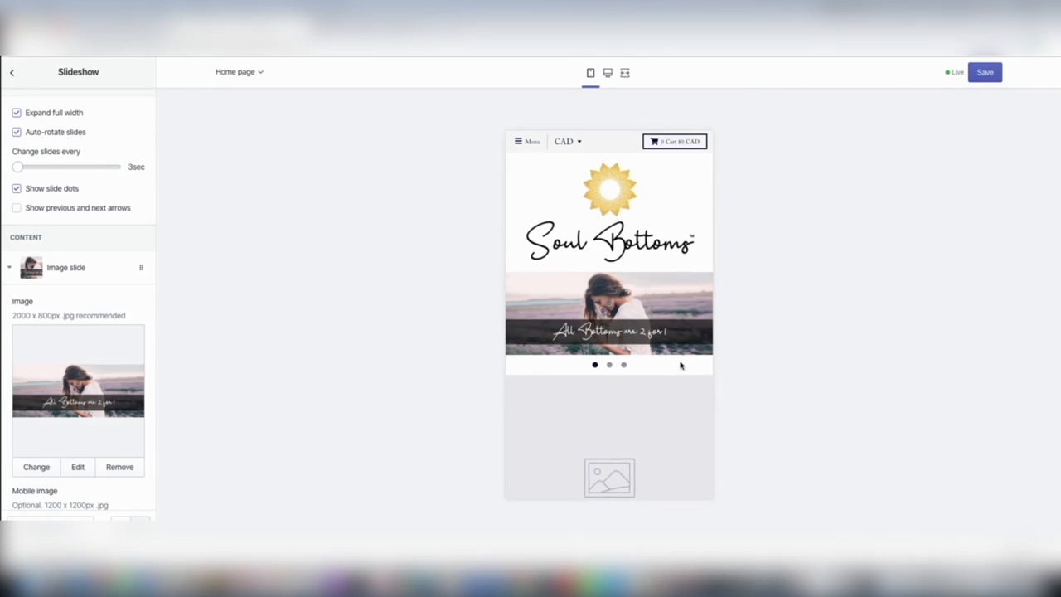
pyautogui.scroll(-10, 651, 391)
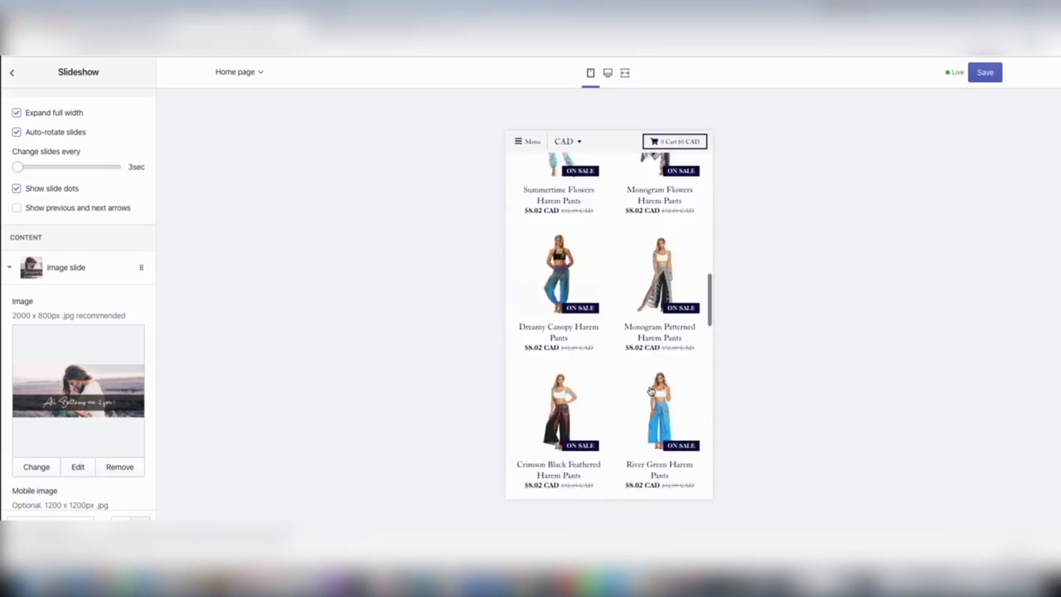
pyautogui.scroll(10, 651, 391)
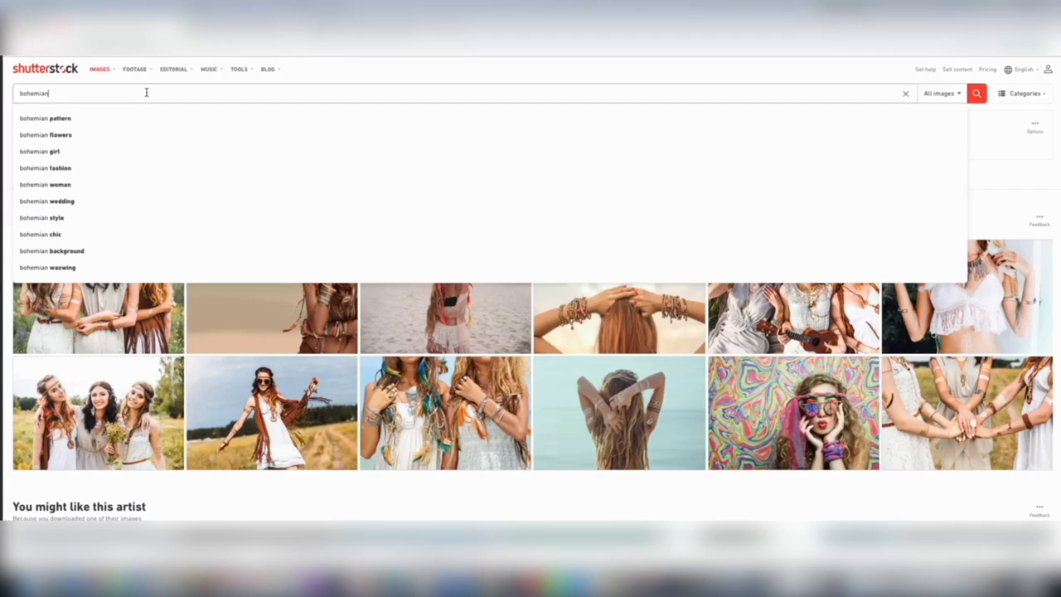
# Step: Search Shutterstock for "bohemian" images and browse the results
pyautogui.press('Return')
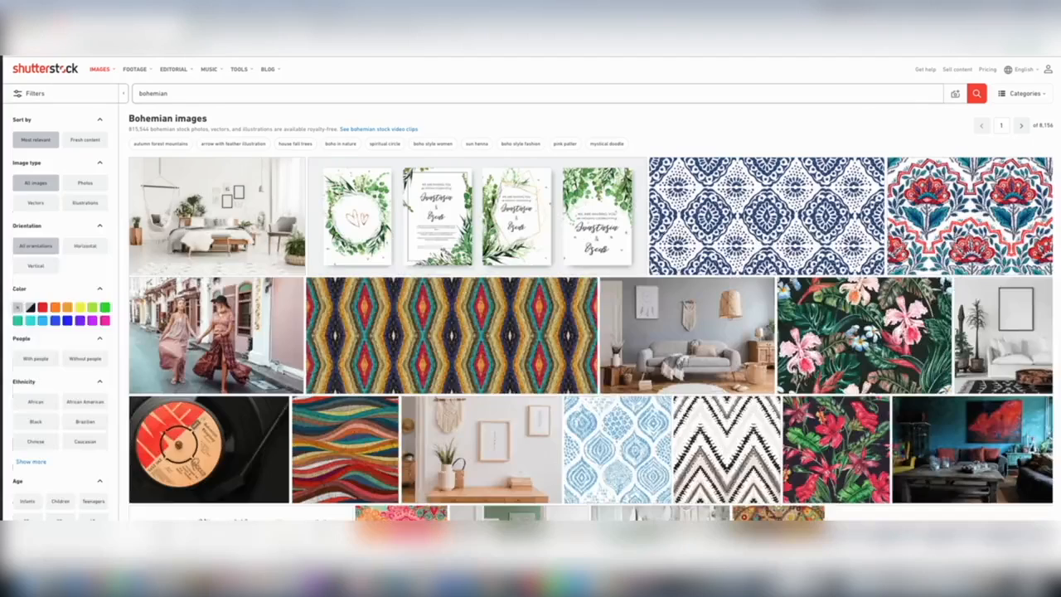
pyautogui.scroll(-5, 249, 184)
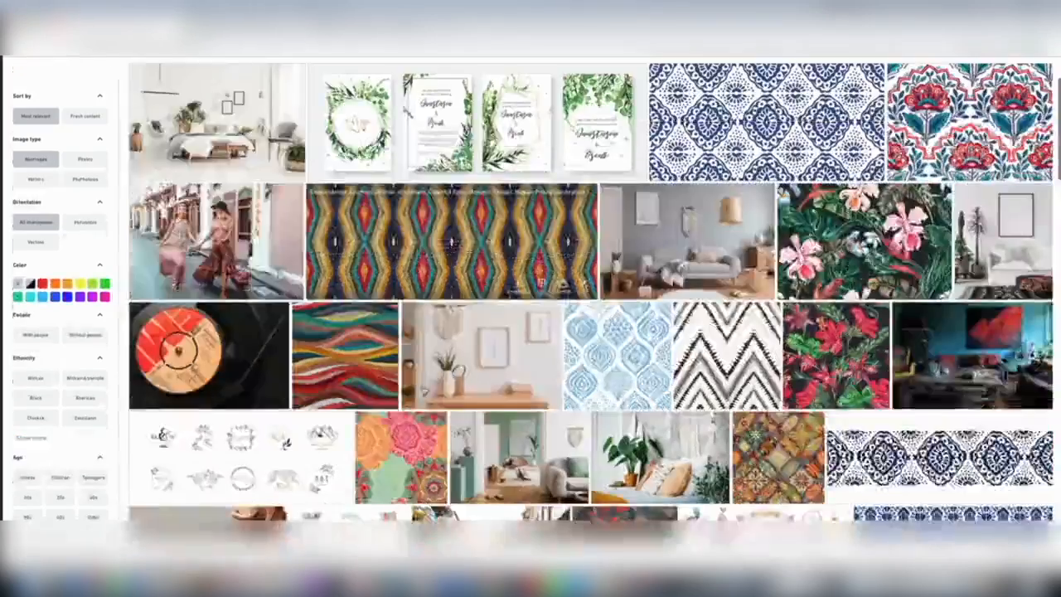
pyautogui.scroll(-5, 590, 318)
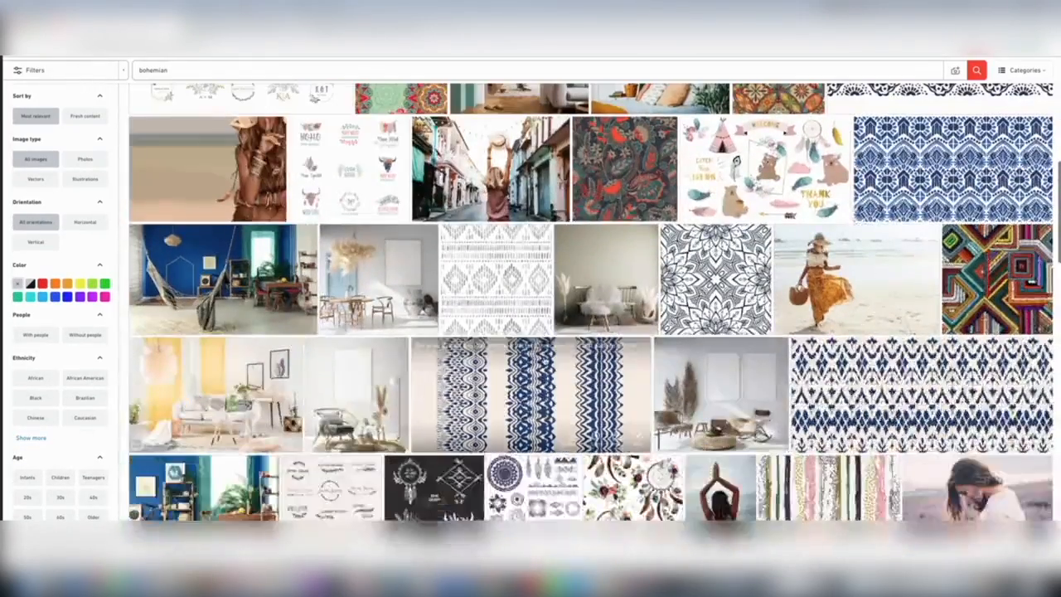
pyautogui.scroll(-10, 334, 297)
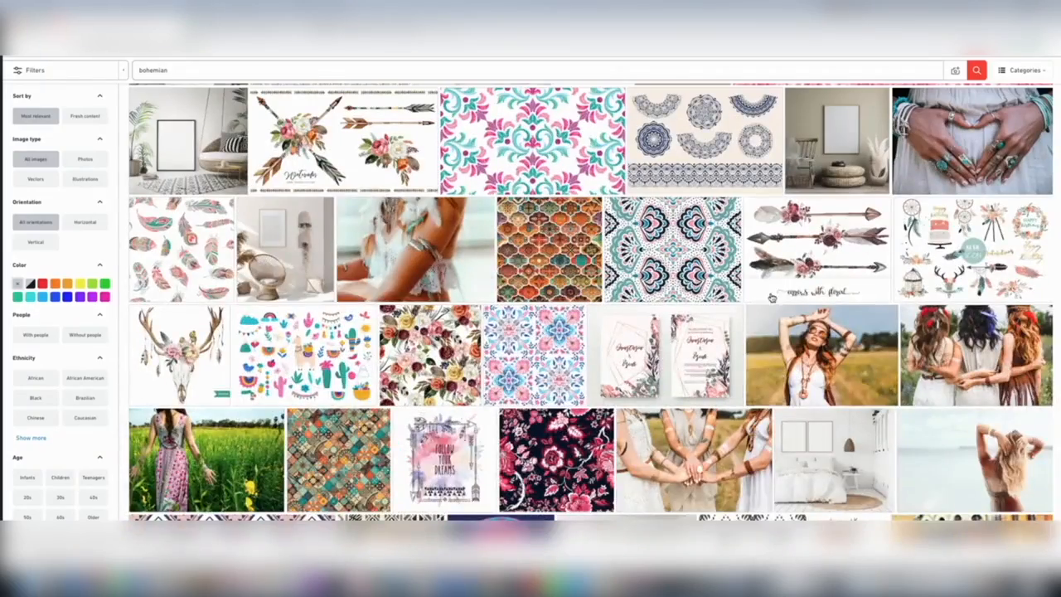
# Step: Choose the bohemian photo of the woman in sunglasses with raised arms from the results and download it in Large size
pyautogui.scroll(15, 335, 296)
pyautogui.scroll(-10, 342, 164)
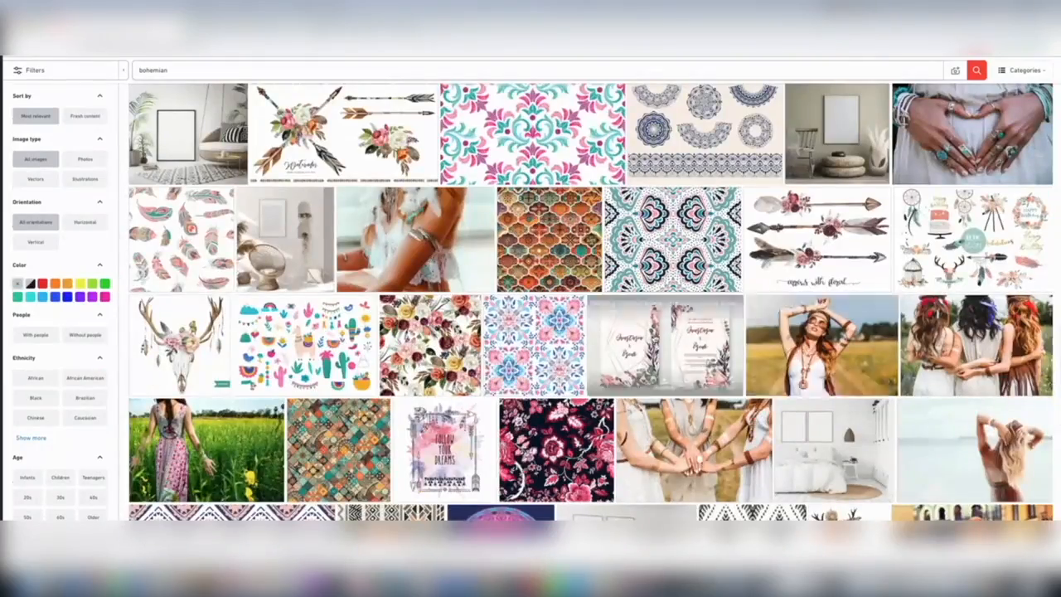
pyautogui.click(830, 340)
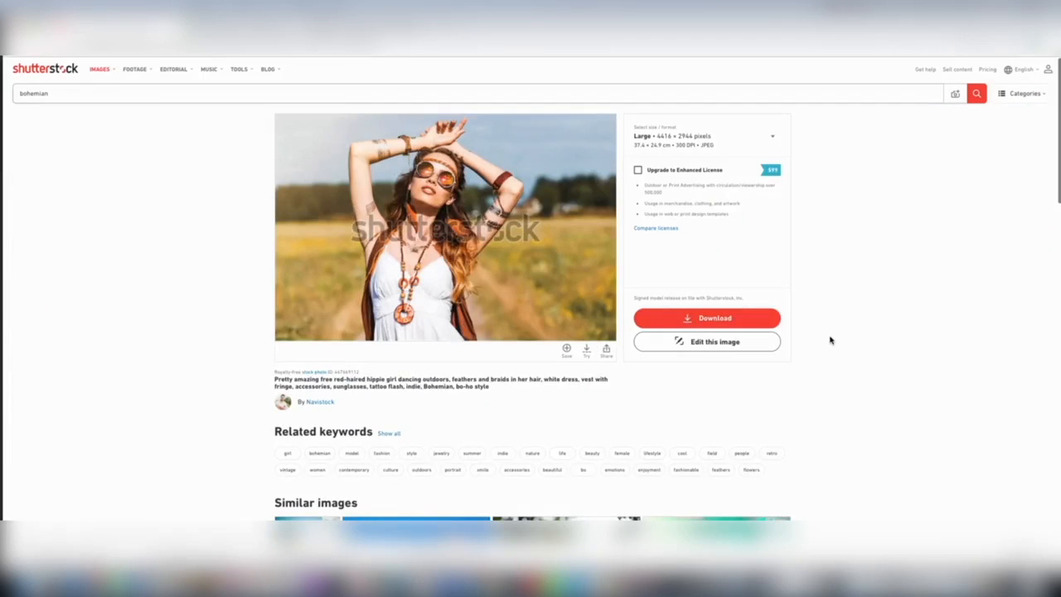
pyautogui.click(734, 320)
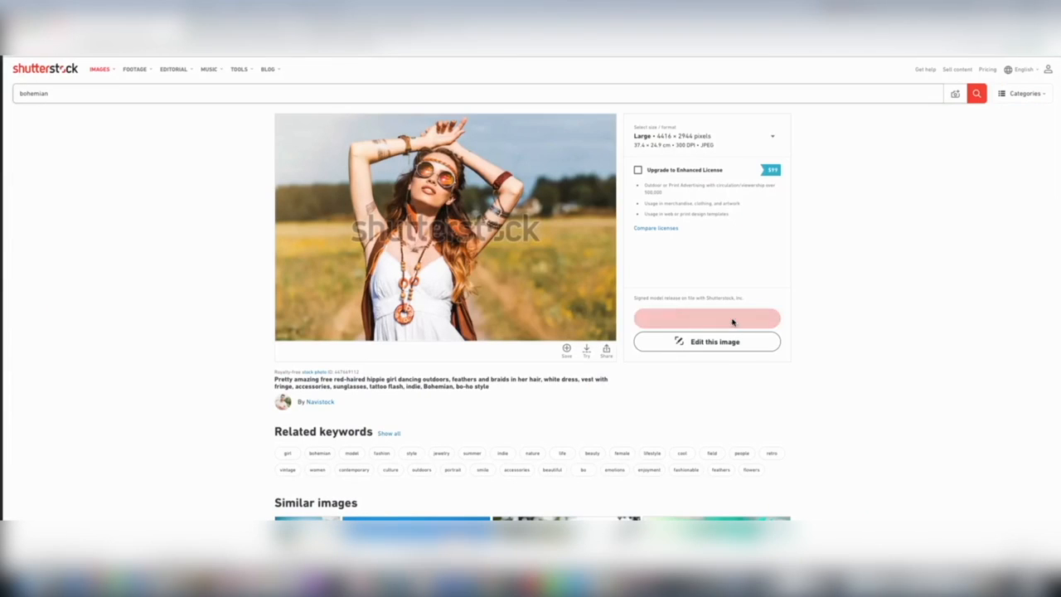
pyautogui.click(1011, 246)
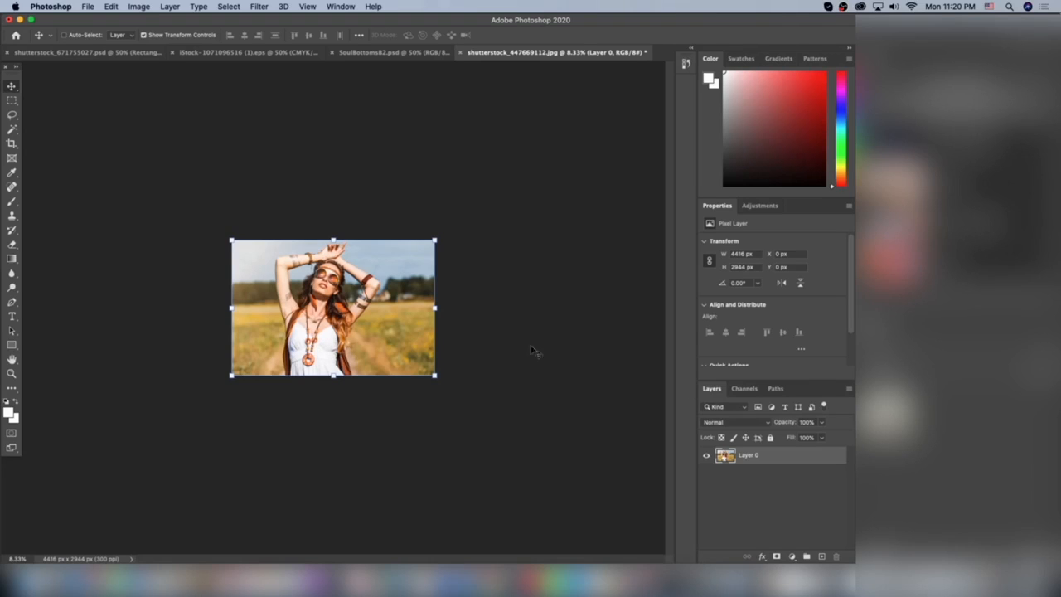
# Step: Copy the downloaded photo from shutterstock_447669112.jpg and paste it into the shutterstock_671755027.psd banner in Photoshop
pyautogui.press('super')
pyautogui.click(85, 53)
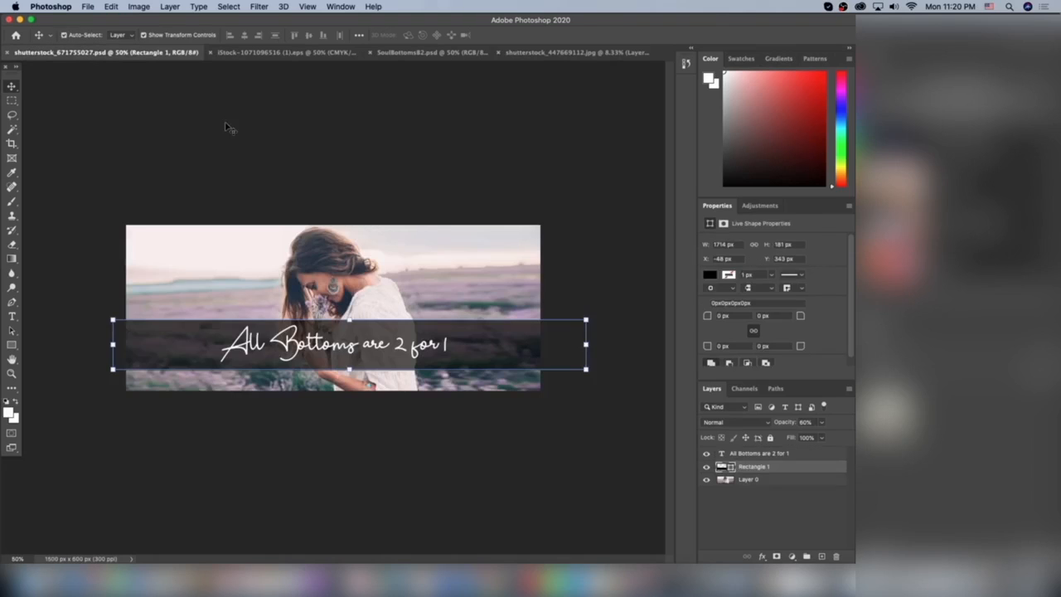
pyautogui.press('super+v')
# Step: Scale the pasted photo down to about 32% and move it over the banner canvas
pyautogui.press('super+minus')
pyautogui.press('super+minus')
pyautogui.press('super+minus')
pyautogui.press('super+minus')
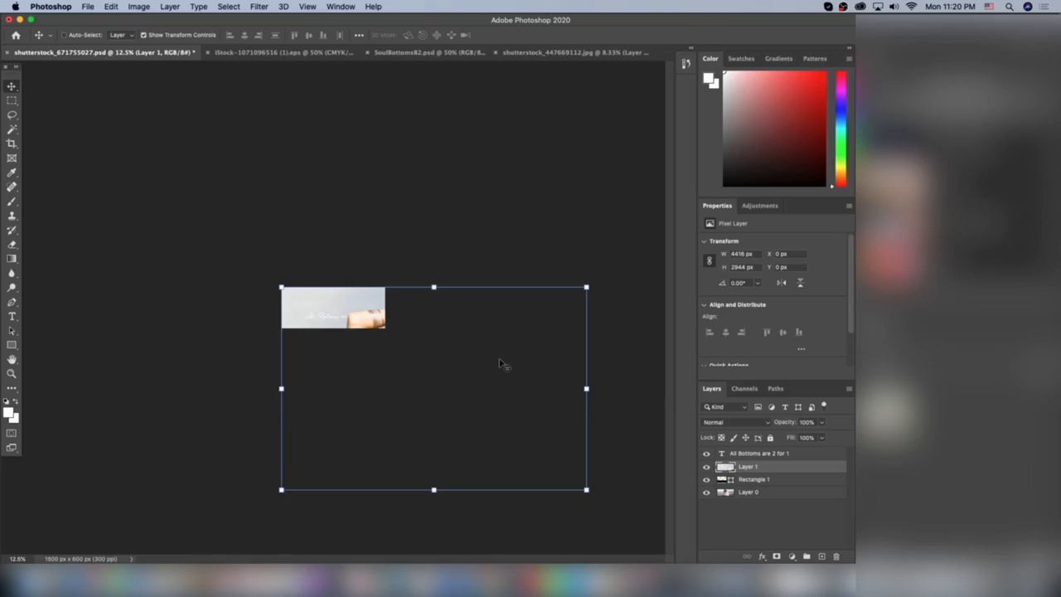
pyautogui.moveTo(525, 320); pyautogui.dragTo(488, 426)
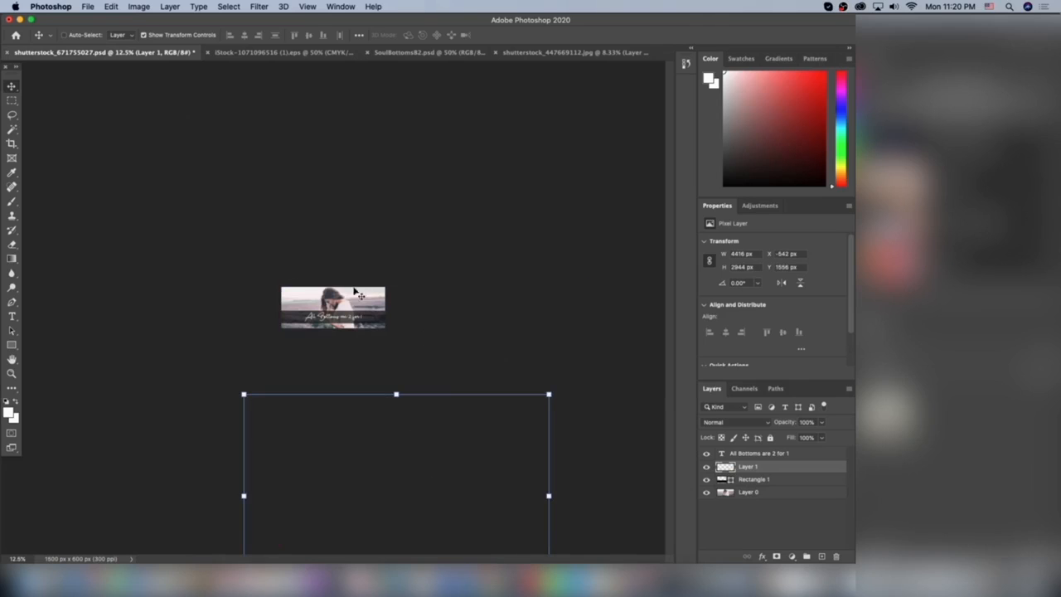
pyautogui.moveTo(511, 448); pyautogui.dragTo(490, 284)
pyautogui.press('super+t')
pyautogui.moveTo(524, 238); pyautogui.dragTo(320, 374)
pyautogui.moveTo(276, 408); pyautogui.dragTo(342, 322)
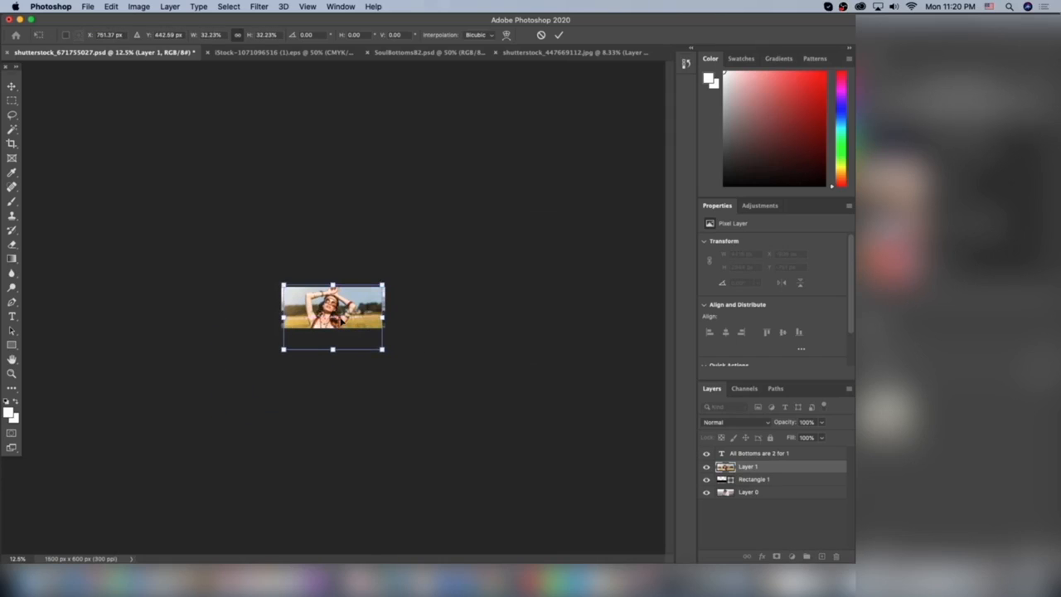
# Step: Shrink the pasted photo to about 982 by 655 px, centred across the banner, and place its layer below the black rectangle
pyautogui.press('super+equal')
pyautogui.press('super+equal')
pyautogui.press('super+equal')
pyautogui.press('super+equal')
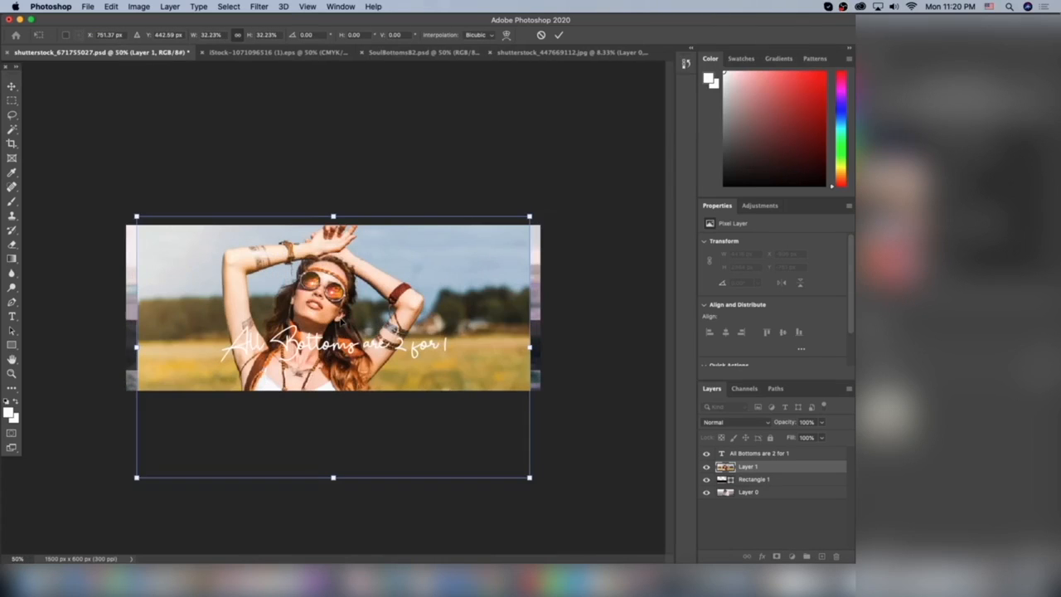
pyautogui.moveTo(529, 478); pyautogui.dragTo(441, 379)
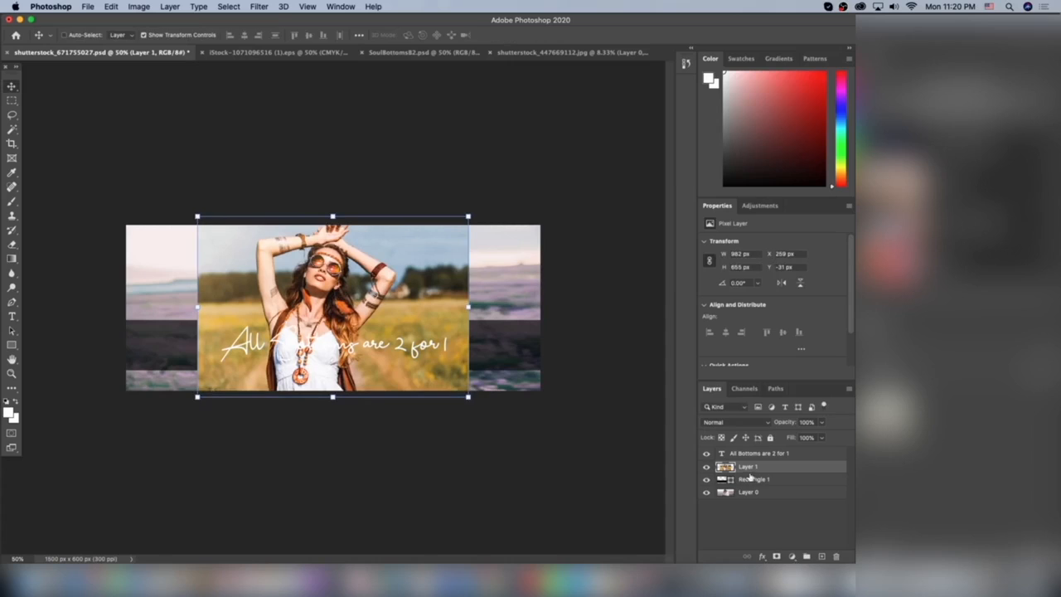
pyautogui.press('Return')
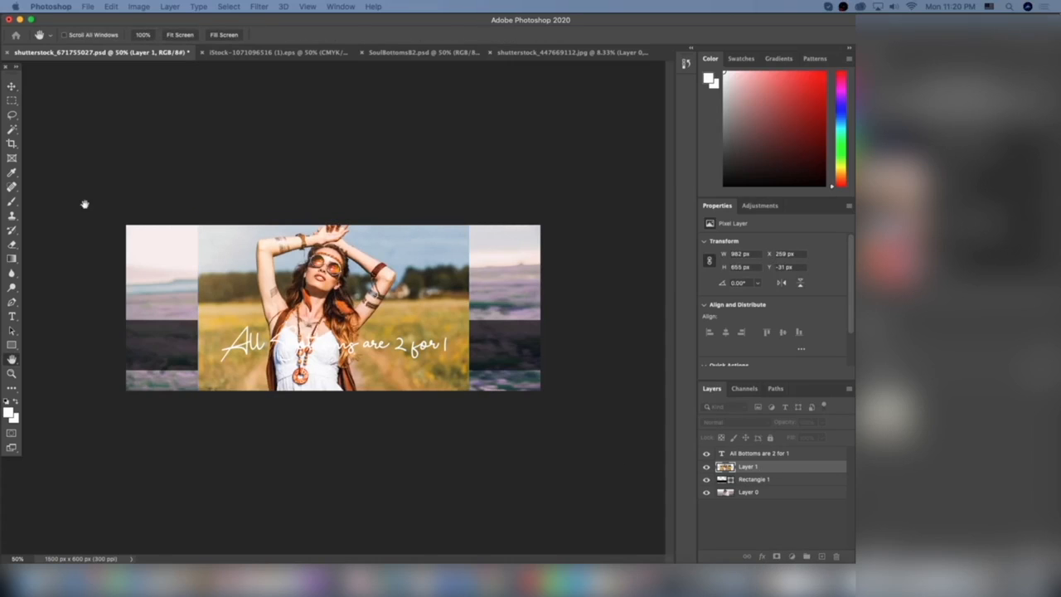
pyautogui.press('v')
pyautogui.moveTo(808, 466); pyautogui.dragTo(808, 482)
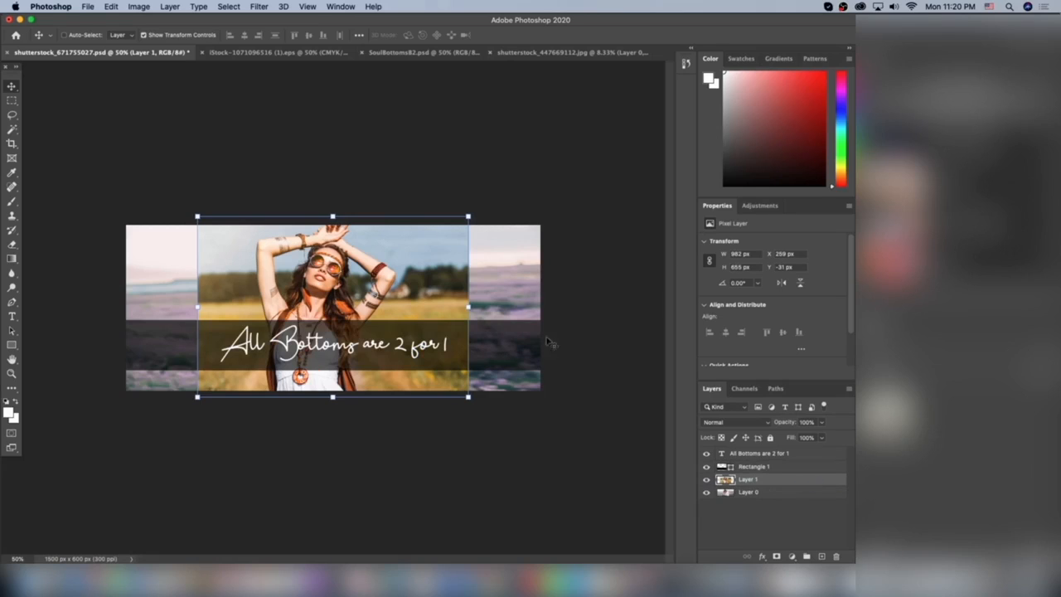
# Step: Switch to the Shopify theme editor, examine the slideshow in the mobile preview, and return to the Photoshop banner
pyautogui.click(594, 318)
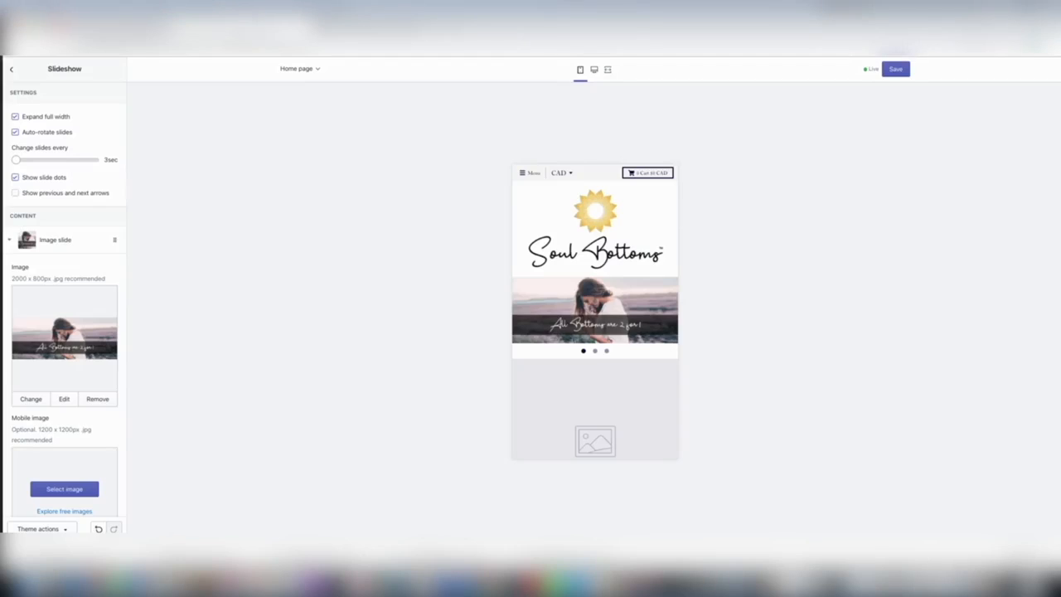
pyautogui.moveTo(612, 320); pyautogui.dragTo(572, 430)
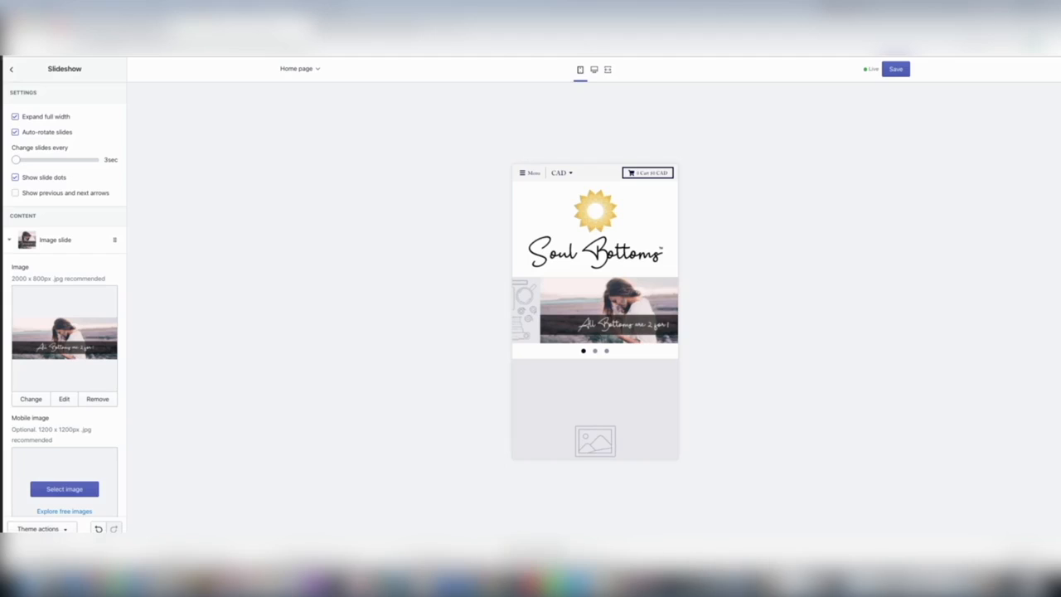
pyautogui.click(497, 580)
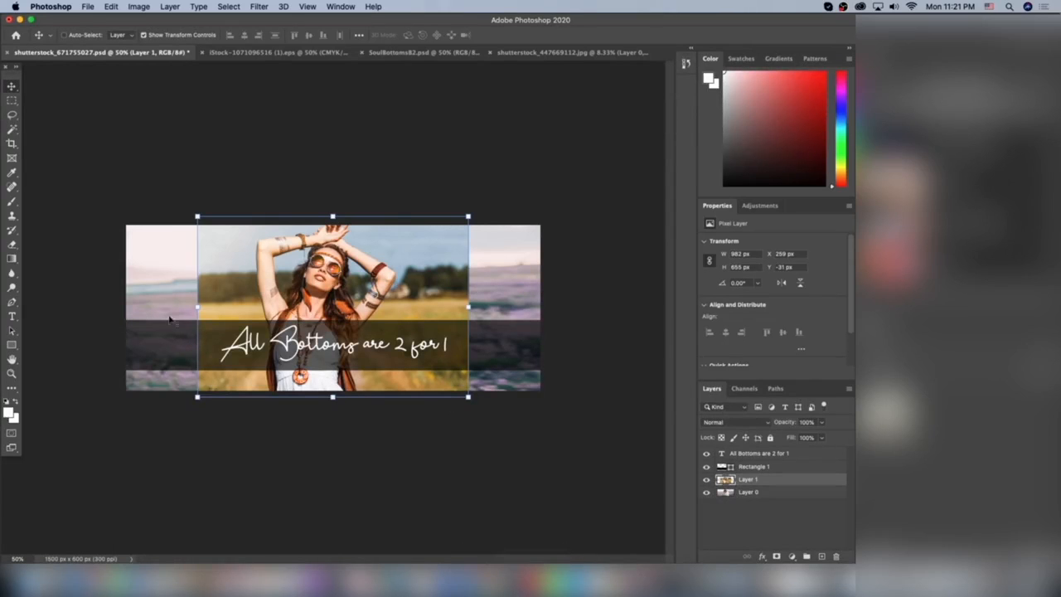
# Step: Scale the woman photo to about 902 by 602 px and centre it so it fits the banner's height
pyautogui.moveTo(391, 371); pyautogui.dragTo(391, 377)
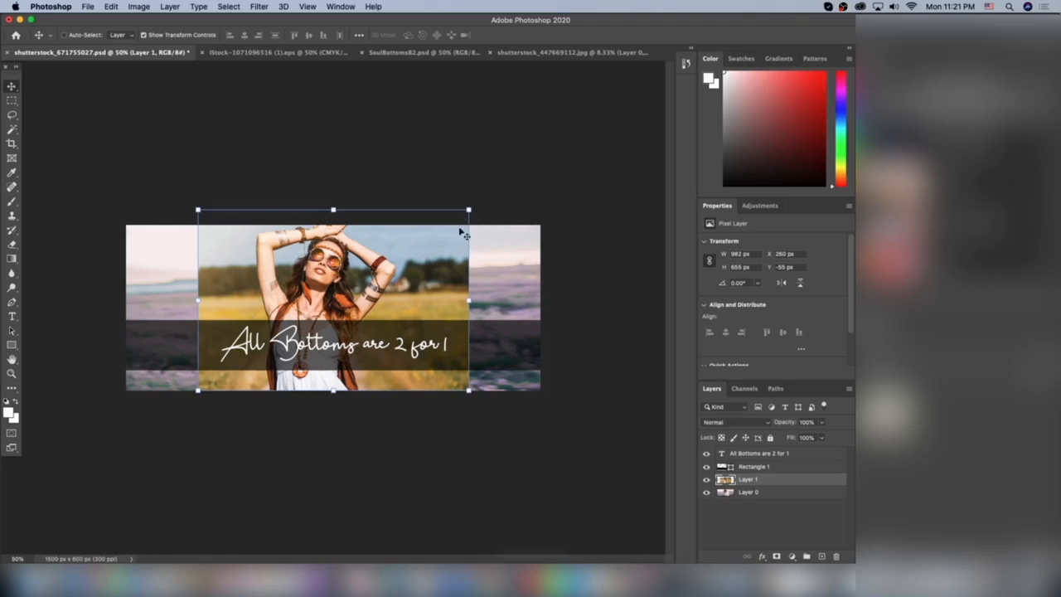
pyautogui.moveTo(467, 210); pyautogui.dragTo(448, 226)
pyautogui.moveTo(377, 263); pyautogui.dragTo(387, 263)
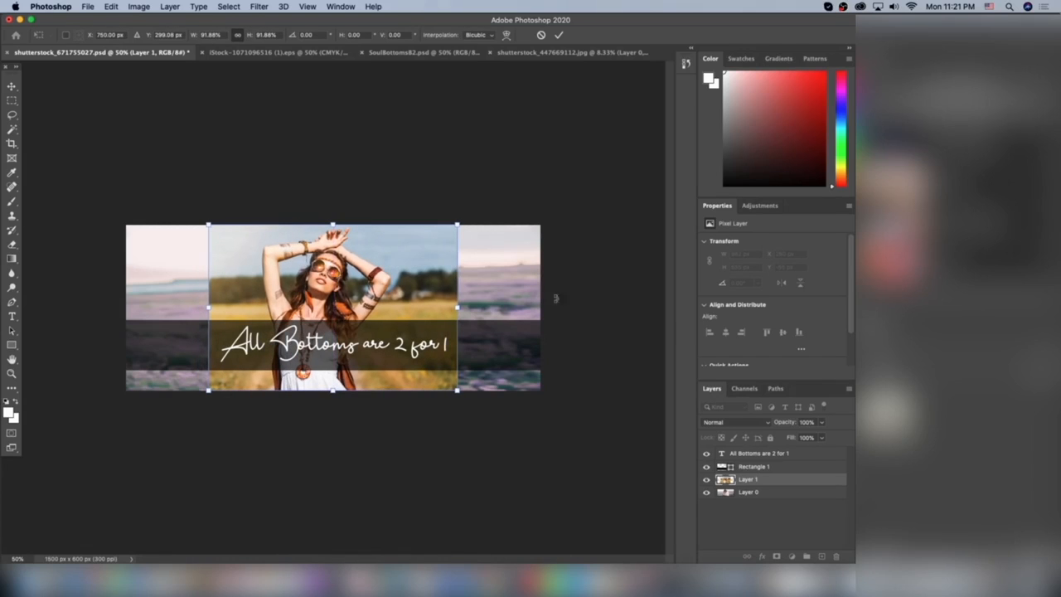
pyautogui.press('Return')
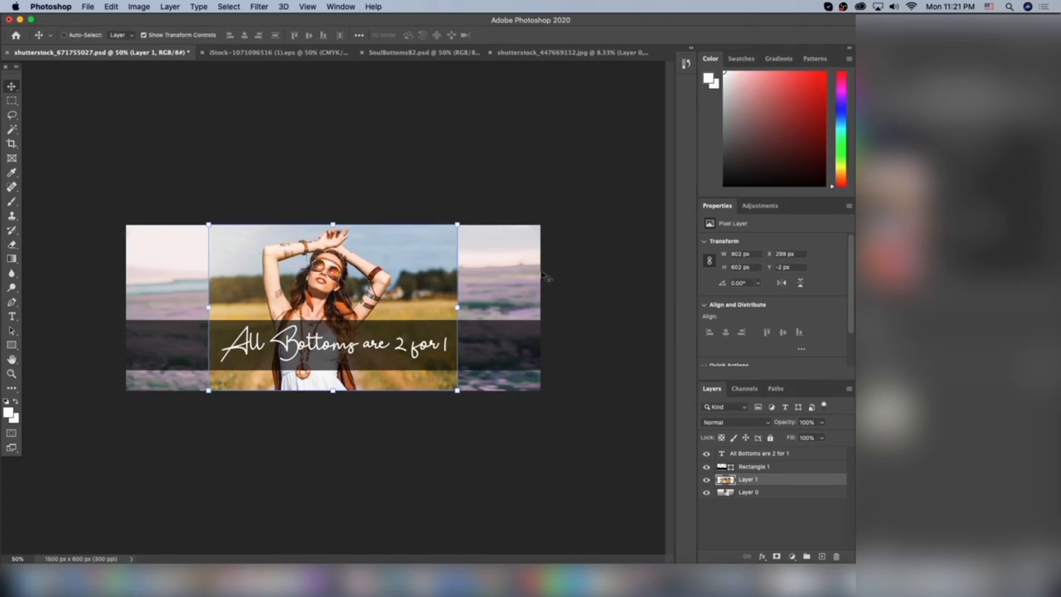
# Step: Select a strip about 234 px wide along the photo's left side and stretch it to the banner's left edge with Content-Aware Scale
pyautogui.click(13, 101)
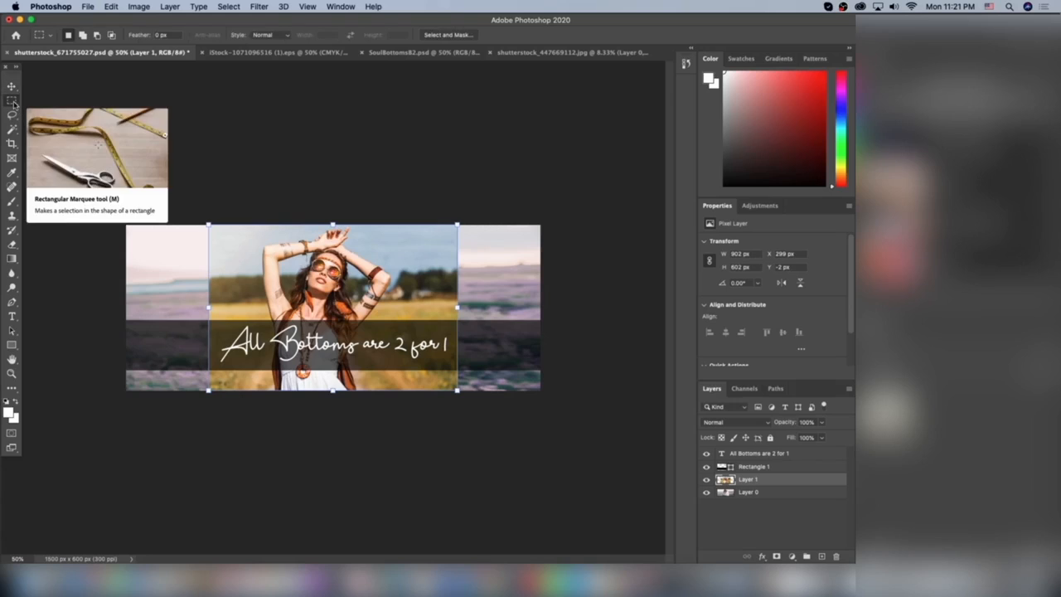
pyautogui.click(202, 223)
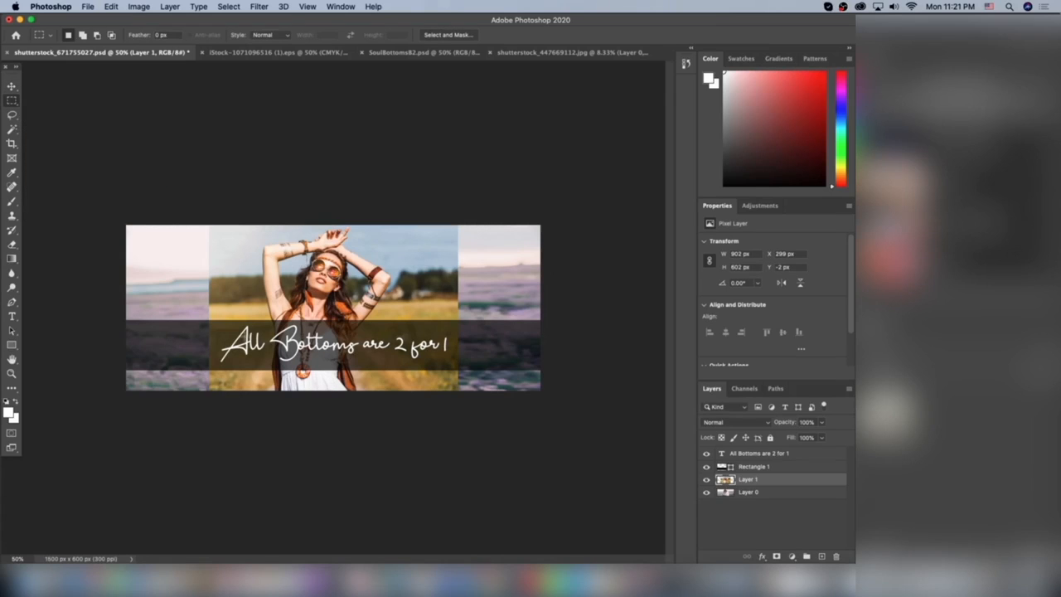
pyautogui.moveTo(197, 210); pyautogui.dragTo(260, 428)
pyautogui.click(139, 7)
pyautogui.moveTo(113, 5)
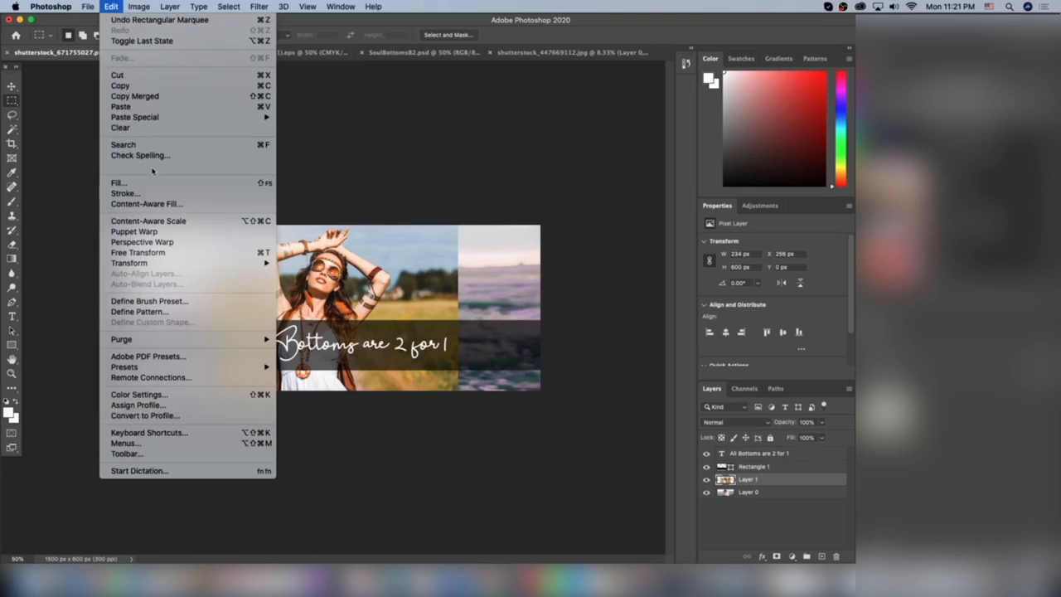
pyautogui.click(166, 222)
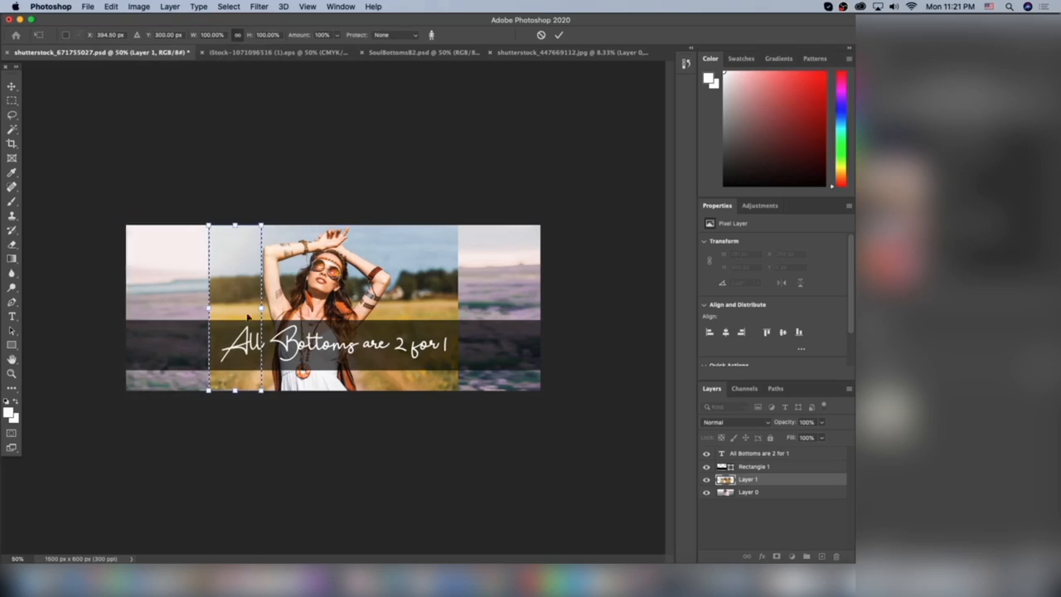
pyautogui.moveTo(210, 310); pyautogui.dragTo(113, 295)
pyautogui.press('Return')
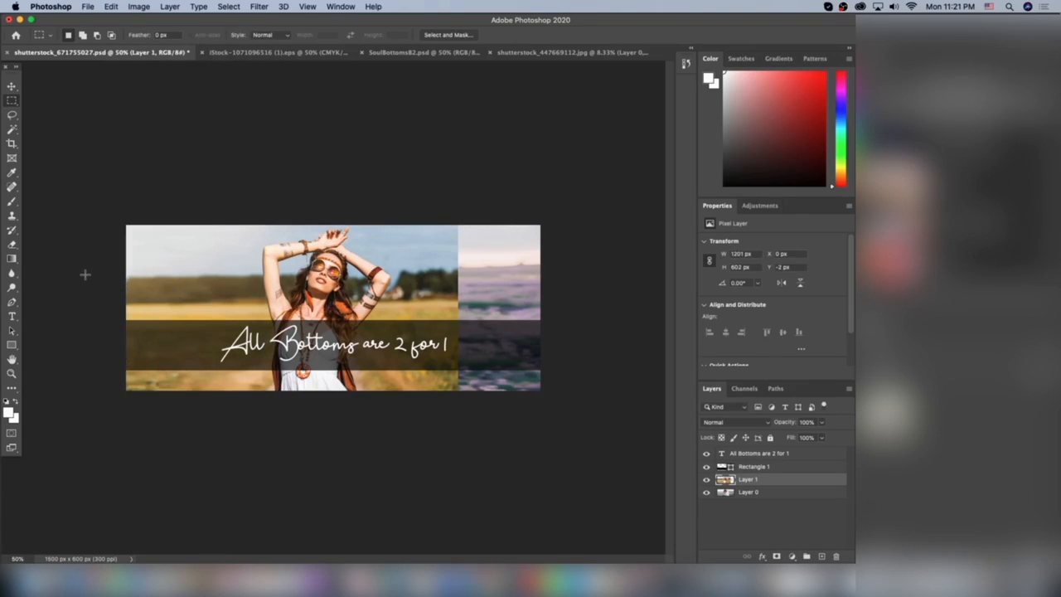
# Step: Select a strip about 247 px wide along the photo's right side and stretch it to the banner's right edge with Content-Aware Scale
pyautogui.moveTo(458, 391); pyautogui.dragTo(390, 206)
pyautogui.click(111, 6)
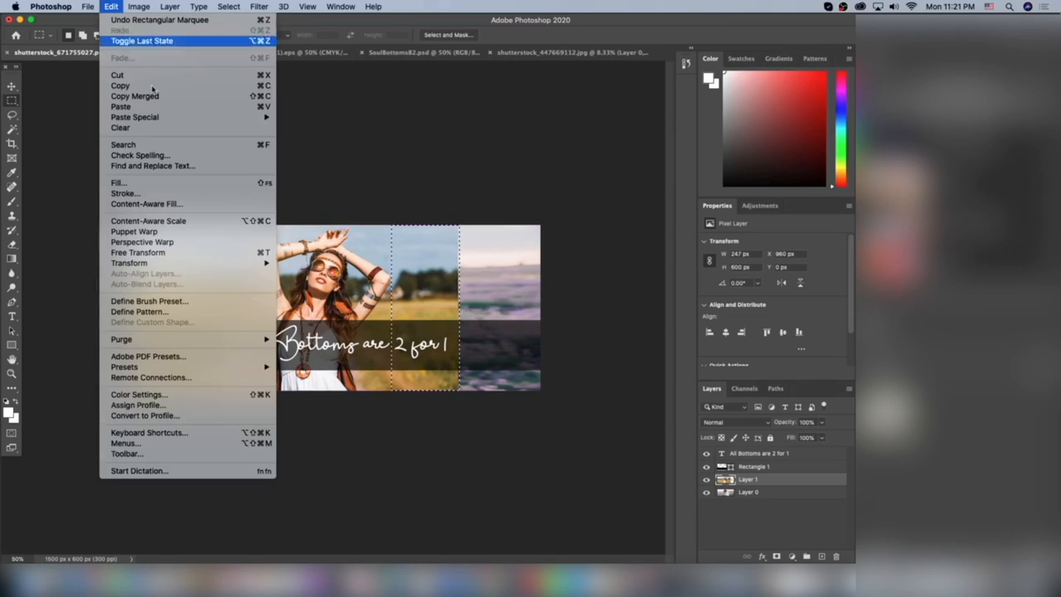
pyautogui.click(249, 221)
pyautogui.moveTo(456, 308); pyautogui.dragTo(538, 305)
pyautogui.press('Return')
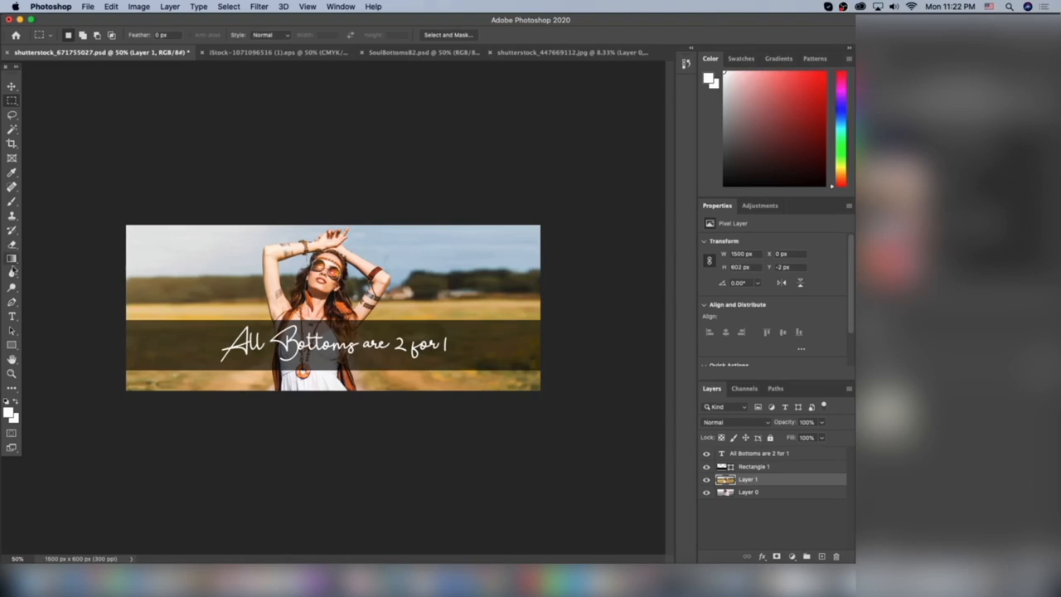
pyautogui.click(12, 316)
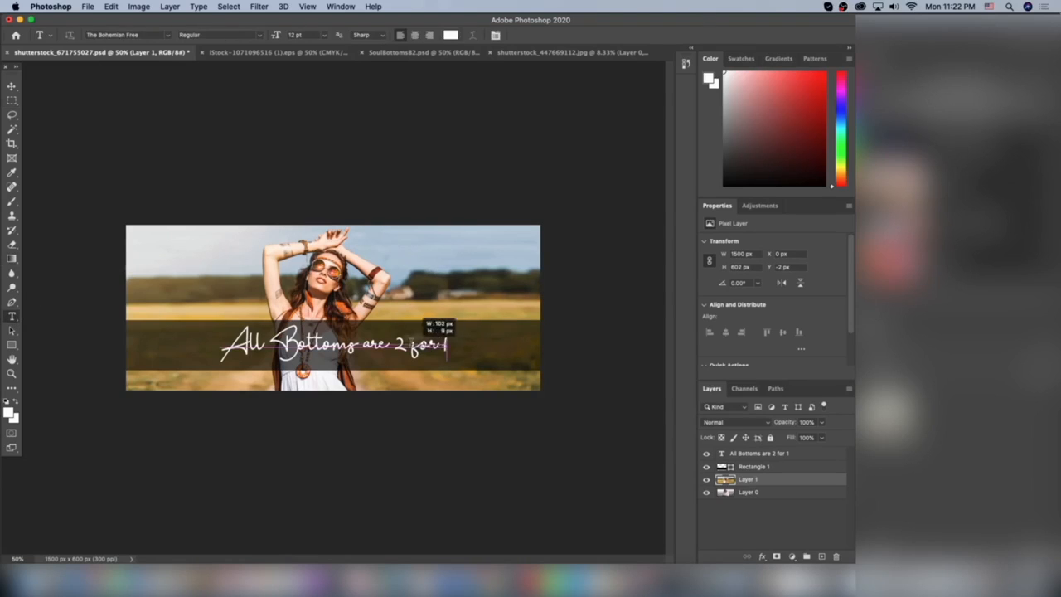
pyautogui.click(405, 352)
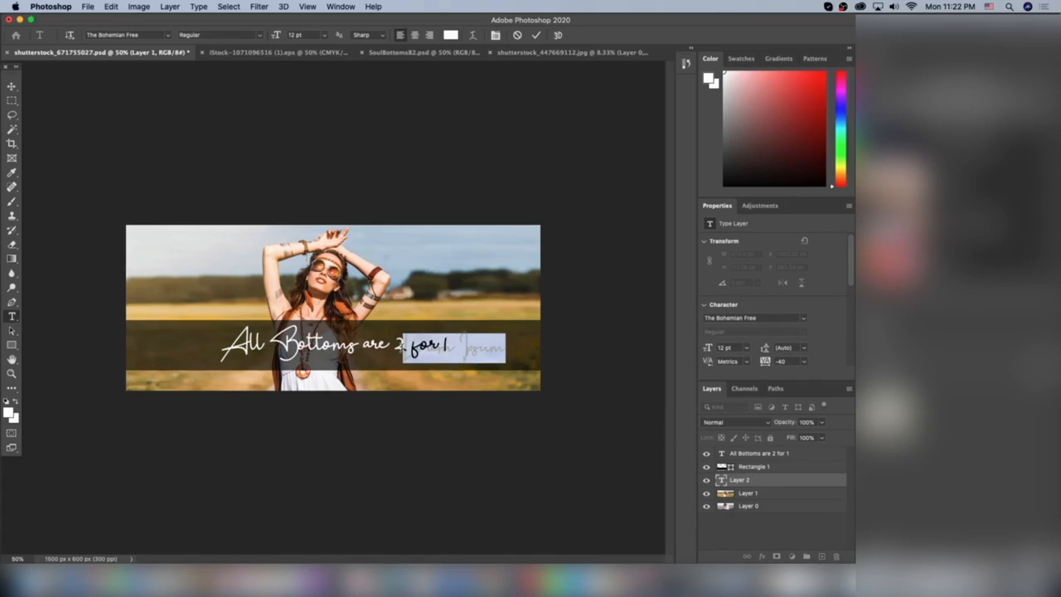
pyautogui.press('BackSpace')
pyautogui.click(11, 101)
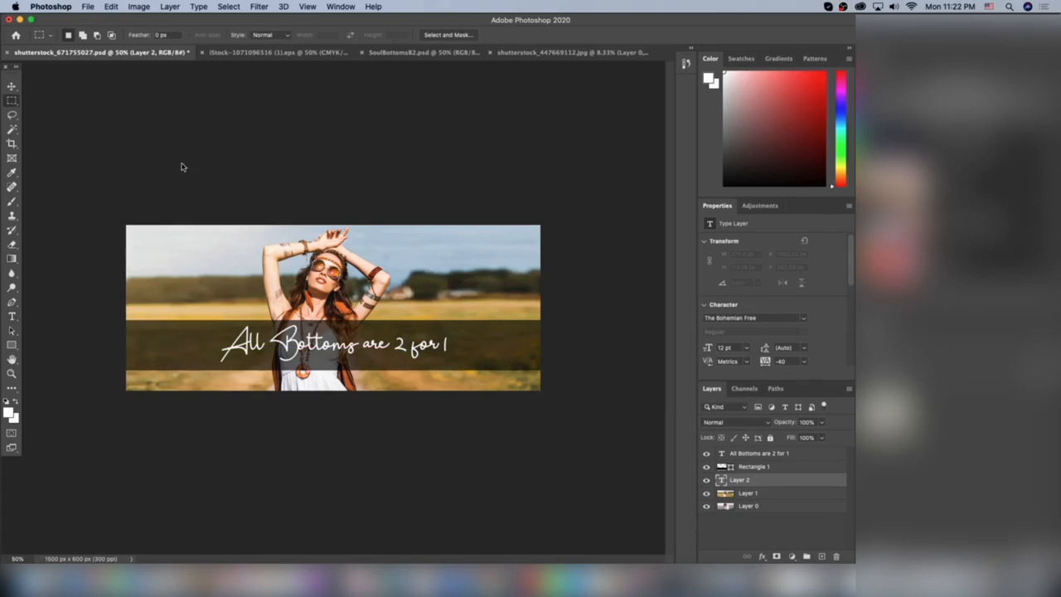
# Step: Replace the text "All Bottoms are 2 for 1" with "All Products Cruelty Free" and centre it horizontally on the black strip
pyautogui.click(745, 454)
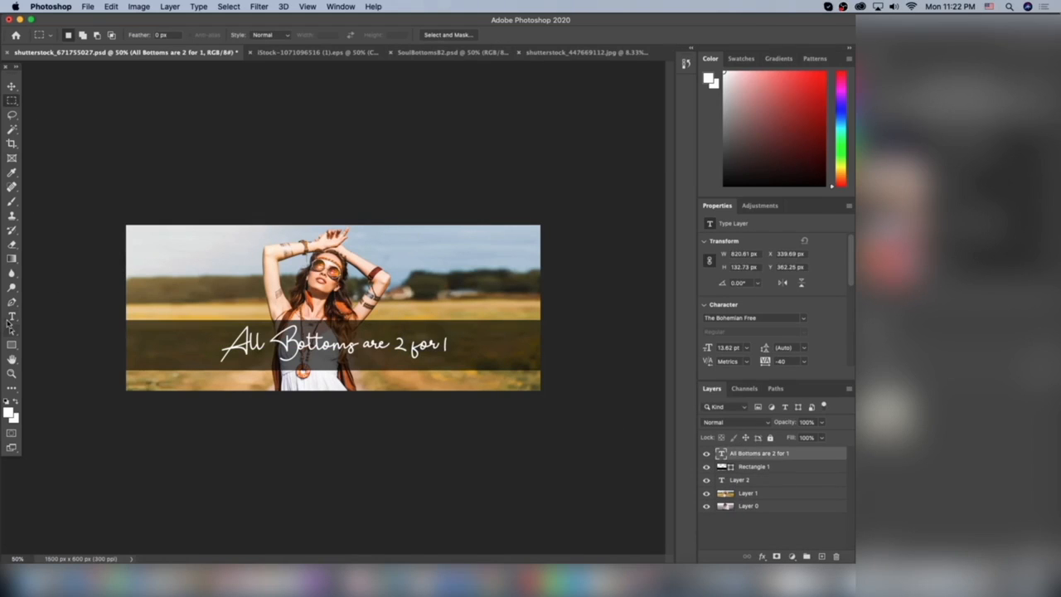
pyautogui.click(12, 317)
pyautogui.tripleClick(360, 343)
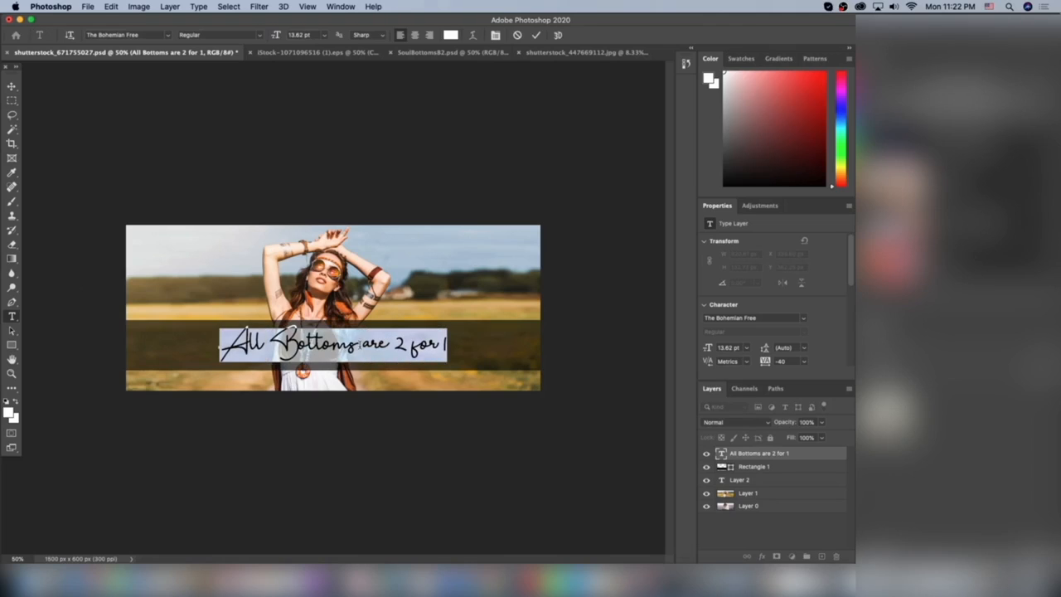
pyautogui.write('All Prod')
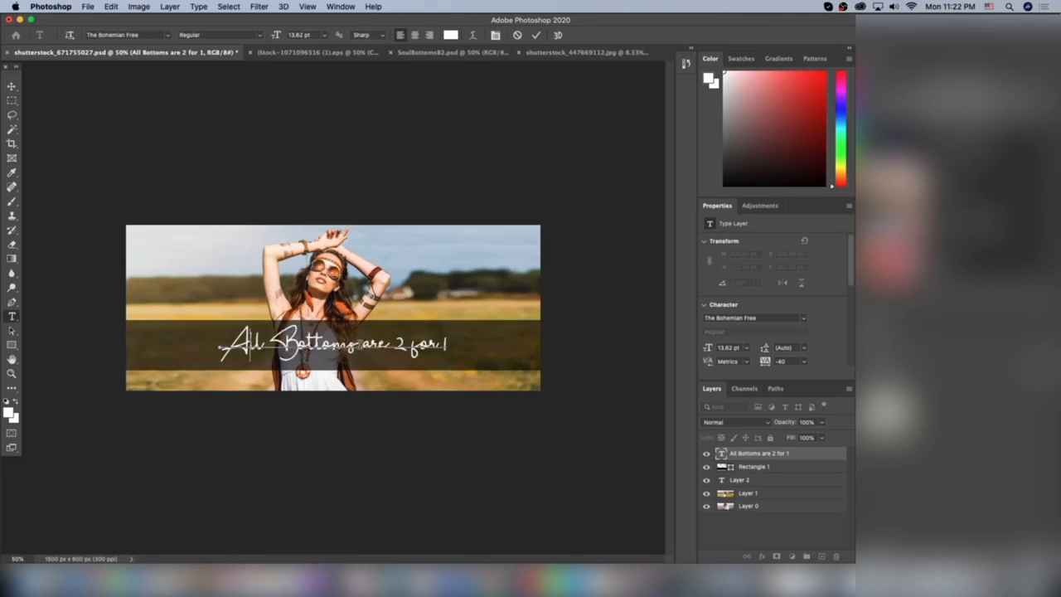
pyautogui.write('uc')
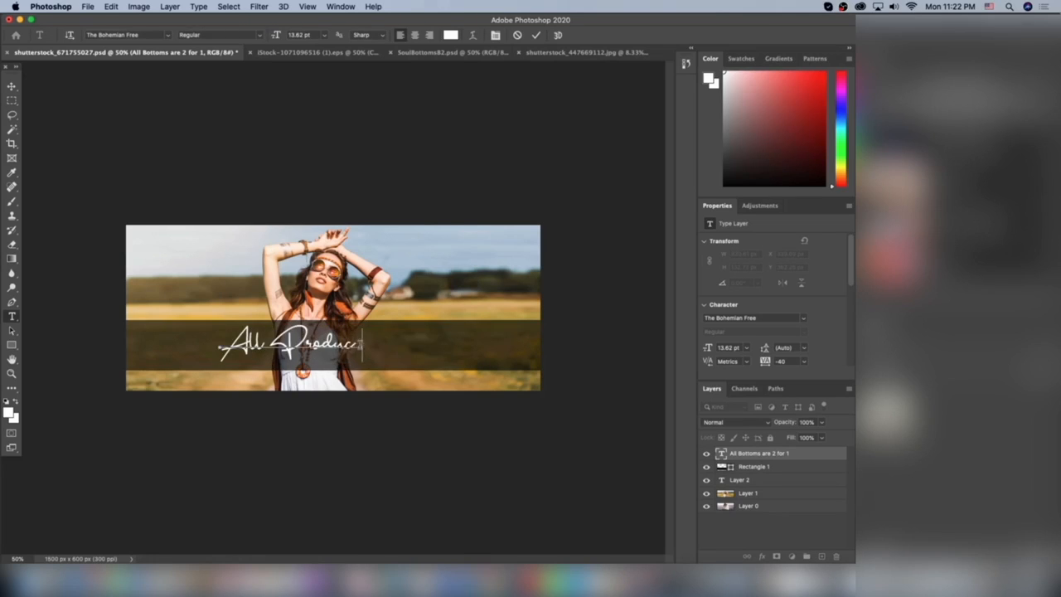
pyautogui.write('ts Cruel')
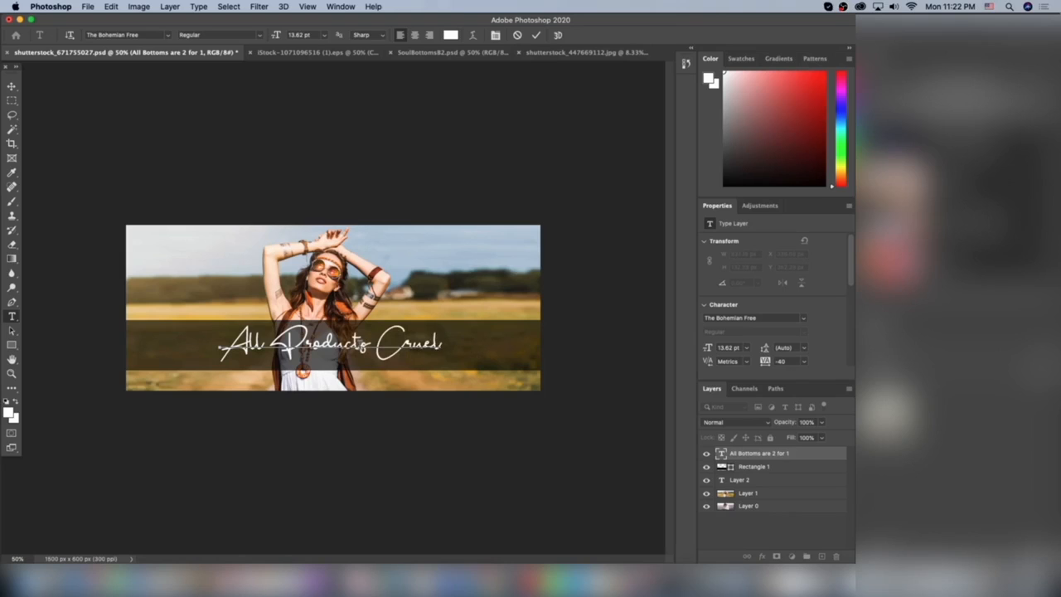
pyautogui.write('ty Free')
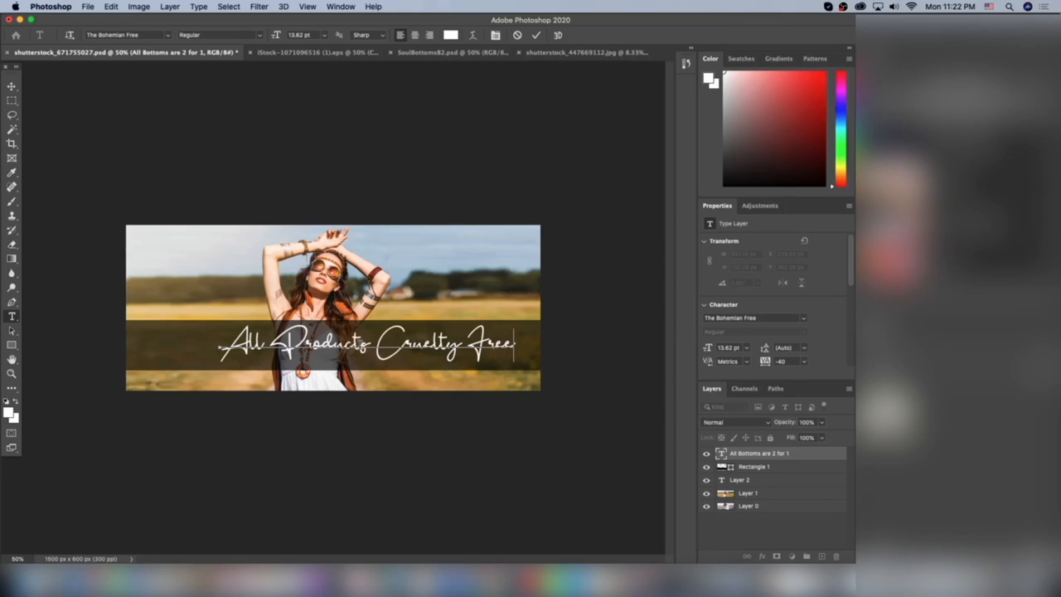
pyautogui.click(12, 87)
pyautogui.moveTo(418, 315); pyautogui.dragTo(393, 315)
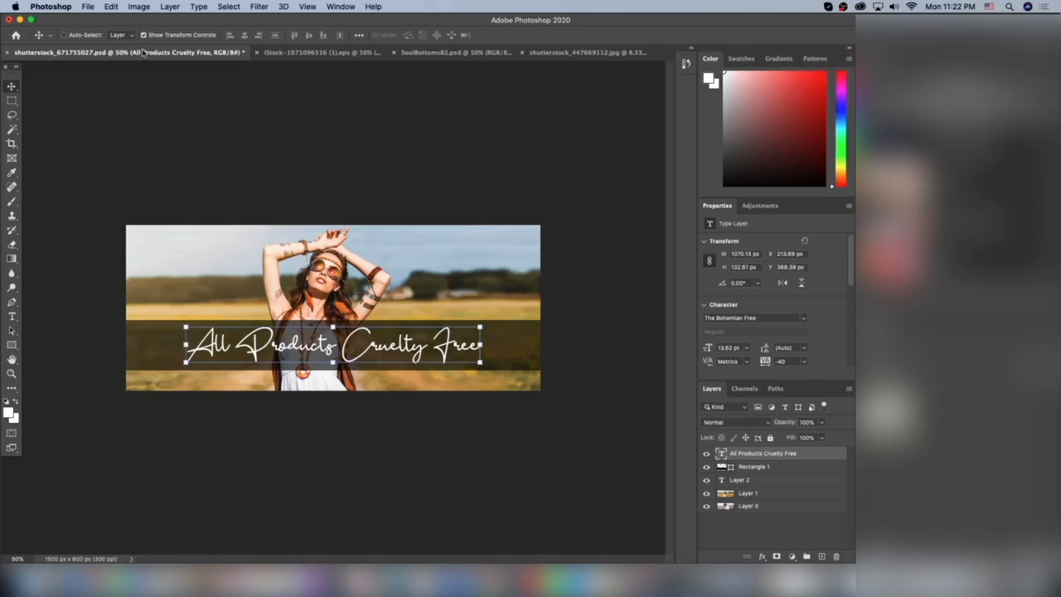
# Step: Save the "All Products Cruelty Free" banner as a separate file on the computer instead of in cloud documents
pyautogui.click(87, 6)
pyautogui.click(130, 132)
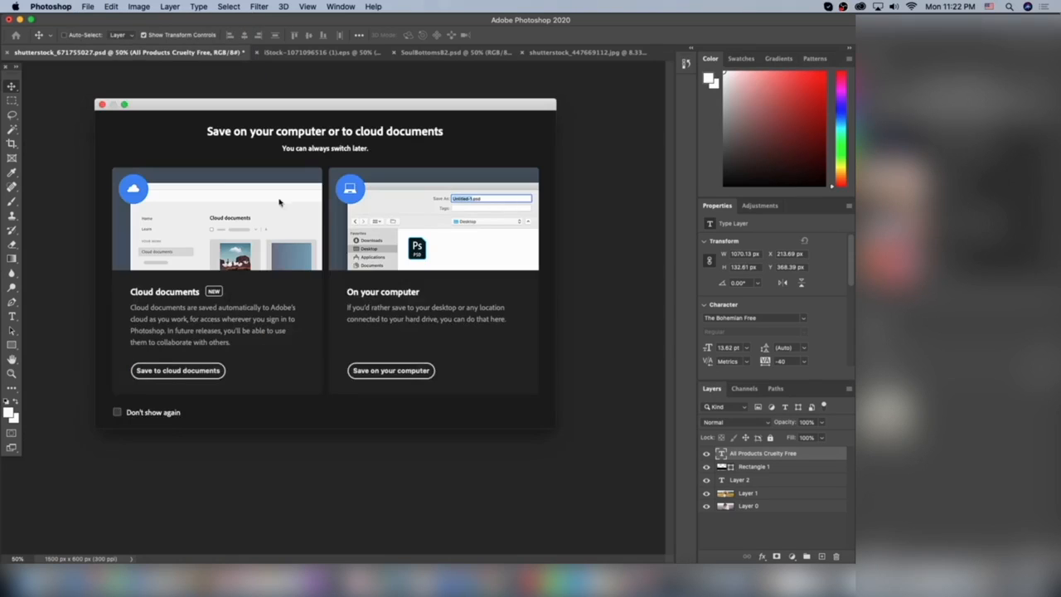
pyautogui.click(394, 372)
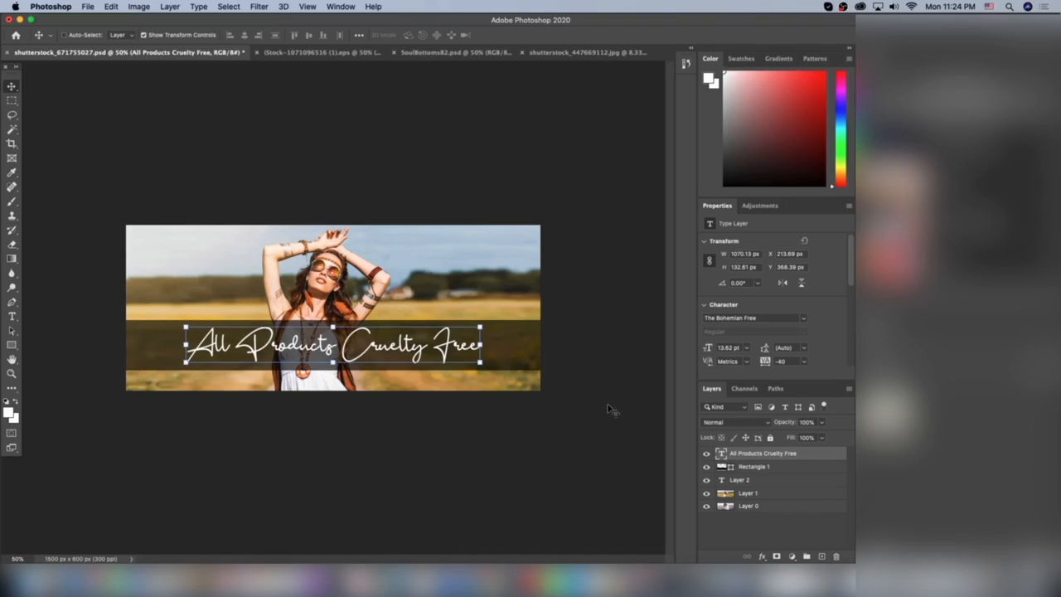
# Step: Switch to the Shopify theme editor in Google Chrome and preview the "All Products Cruelty Free" slide in the mobile view
pyautogui.click(488, 570)
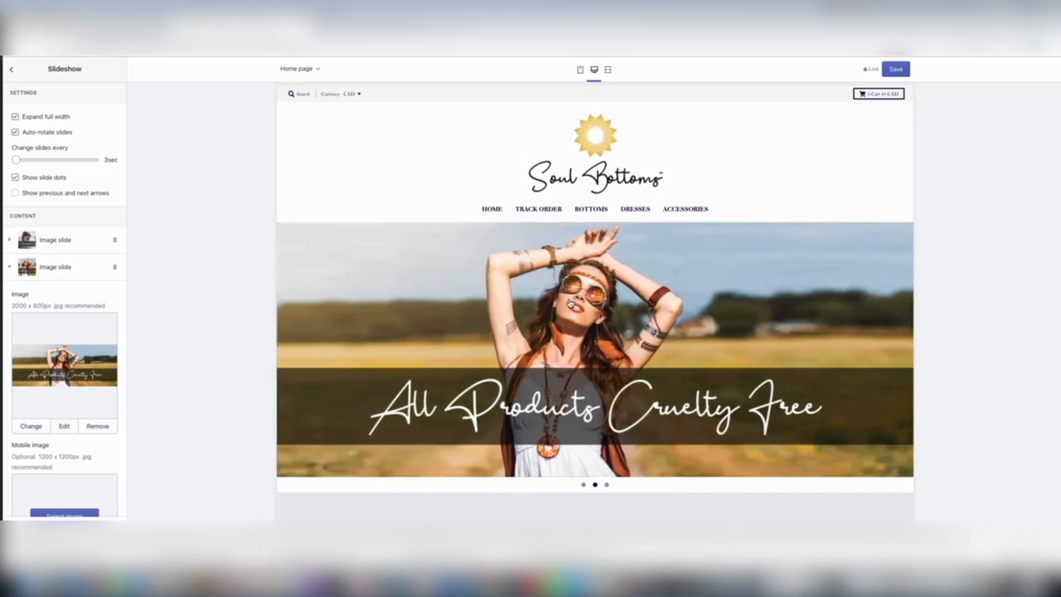
pyautogui.click(580, 69)
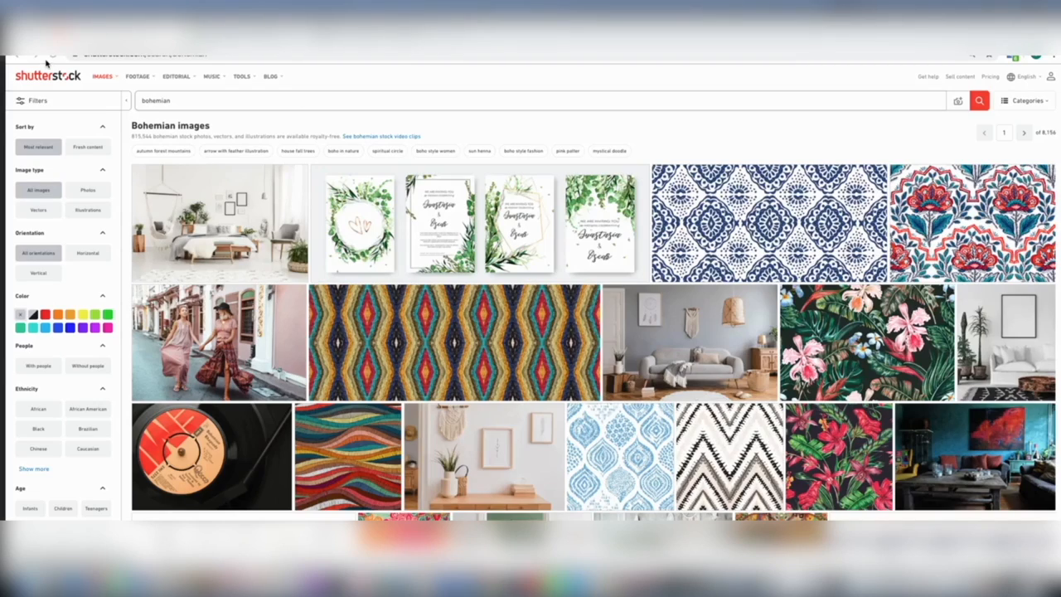
# Step: Browse the bohemian images on Shutterstock and download the close-up photo of three women joining hands
pyautogui.scroll(-15, 543, 193)
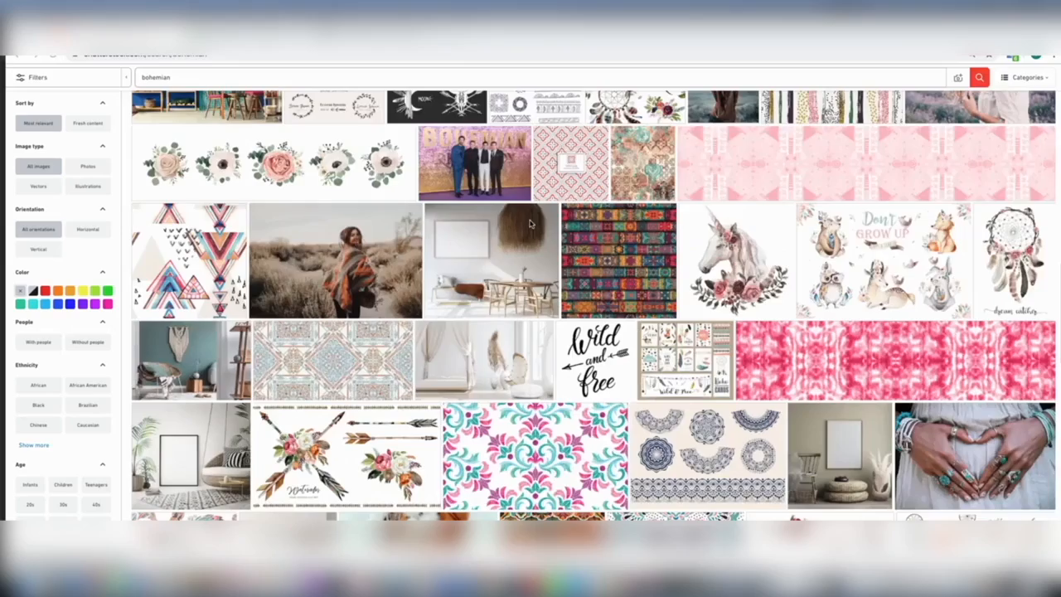
pyautogui.scroll(-5, 532, 223)
pyautogui.scroll(2, 532, 225)
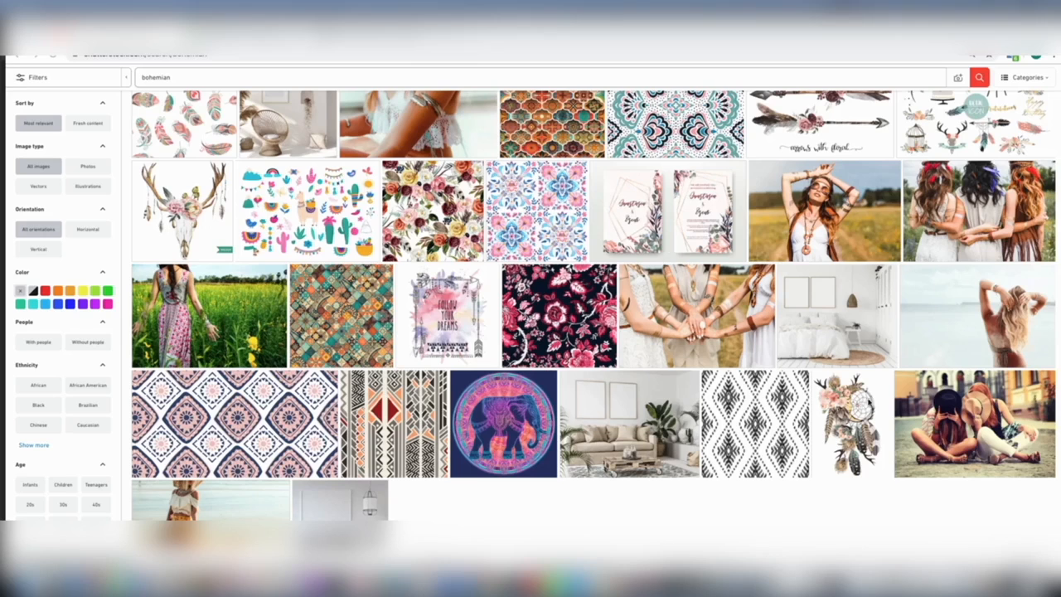
pyautogui.click(708, 326)
pyautogui.click(709, 323)
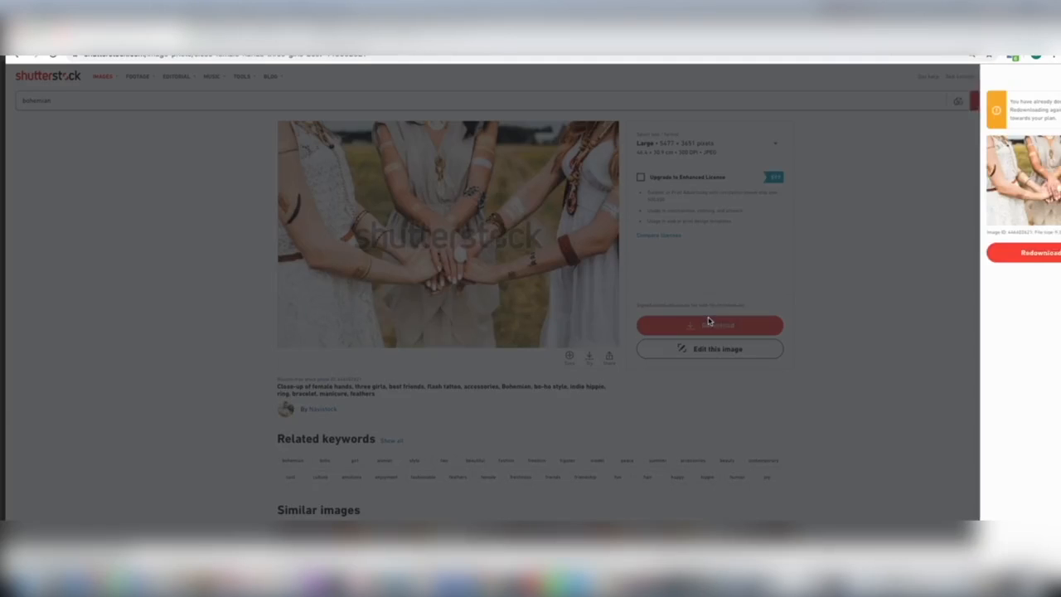
pyautogui.click(976, 261)
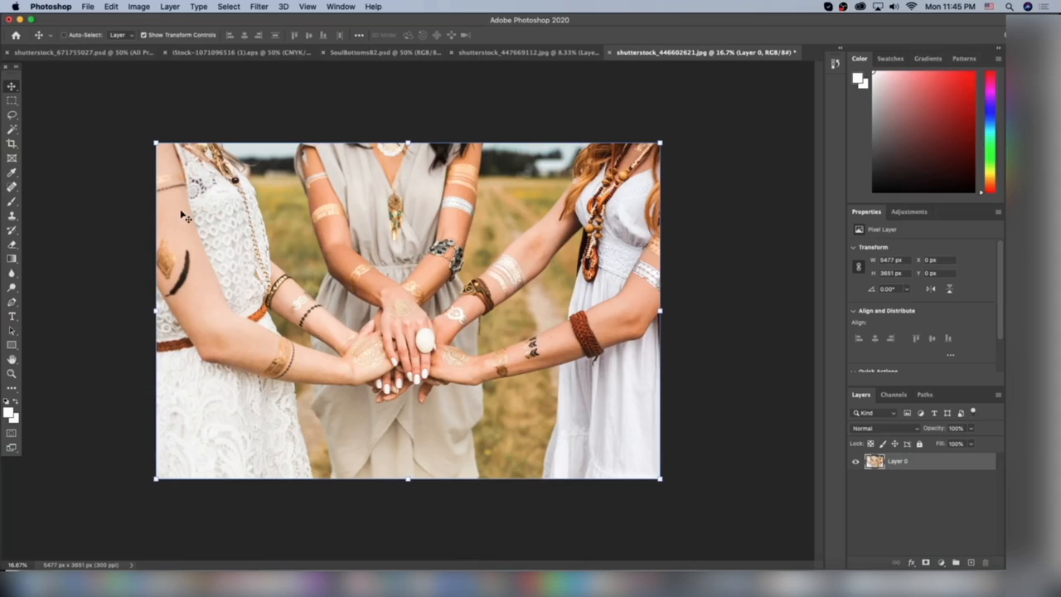
# Step: Copy the joined-hands photo from its own document and paste it into the banner document shutterstock_671755027.psd
pyautogui.press('super+c')
pyautogui.click(80, 54)
pyautogui.press('super+v')
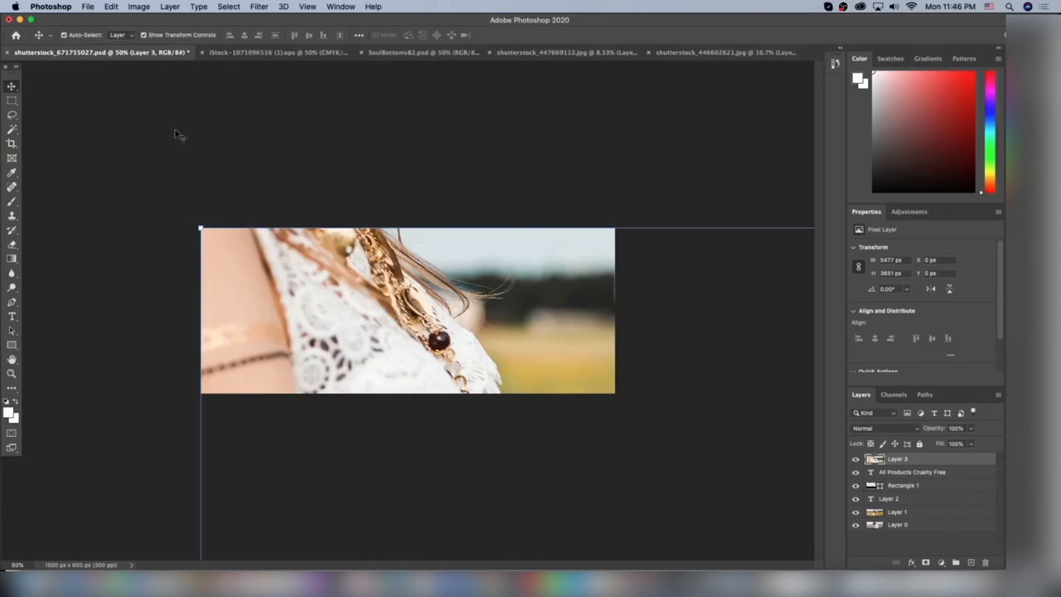
# Step: Scale the pasted hands photo down to about 1566 by 1045 px and position it over the whole banner
pyautogui.press('super+minus')
pyautogui.press('super+minus')
pyautogui.press('super+minus')
pyautogui.press('super+minus')
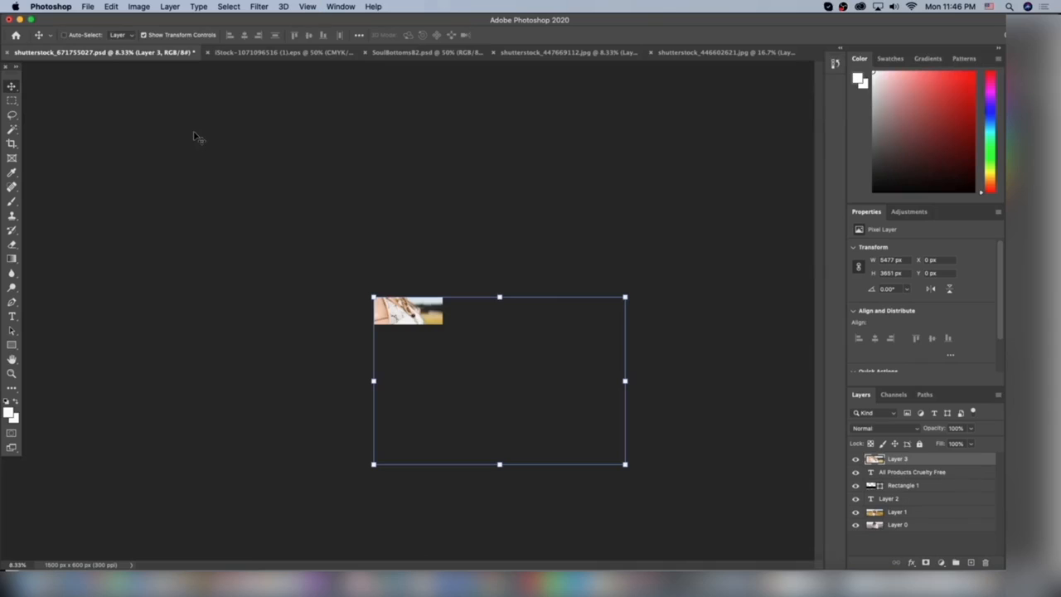
pyautogui.moveTo(627, 466); pyautogui.dragTo(445, 354)
pyautogui.press('super+plus')
pyautogui.press('super+plus')
pyautogui.press('super+plus')
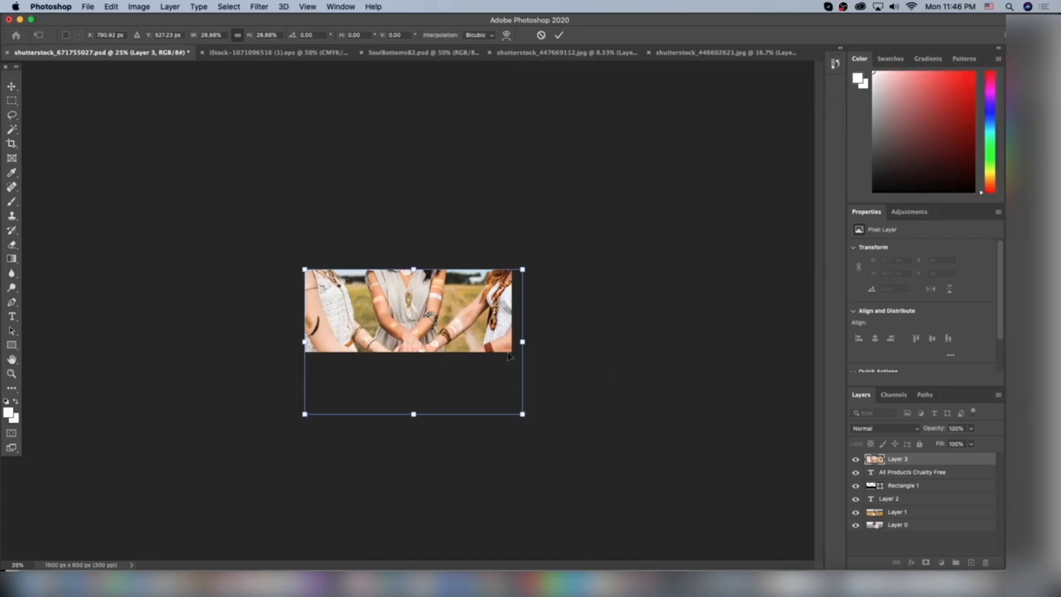
pyautogui.moveTo(521, 413); pyautogui.dragTo(459, 372)
pyautogui.moveTo(420, 316); pyautogui.dragTo(446, 317)
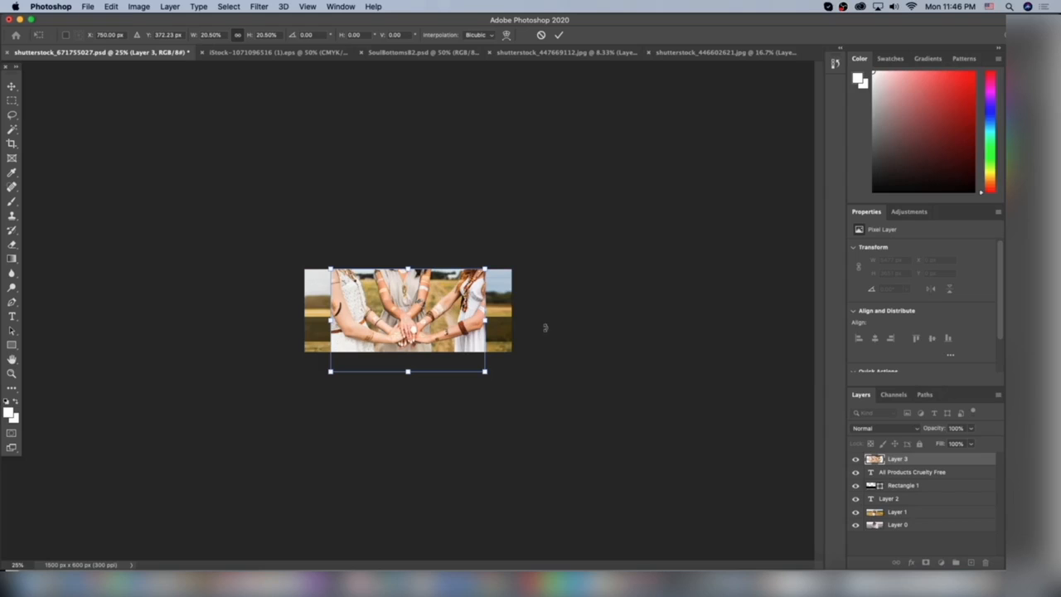
pyautogui.moveTo(485, 373); pyautogui.dragTo(548, 413)
pyautogui.moveTo(444, 331); pyautogui.dragTo(412, 300)
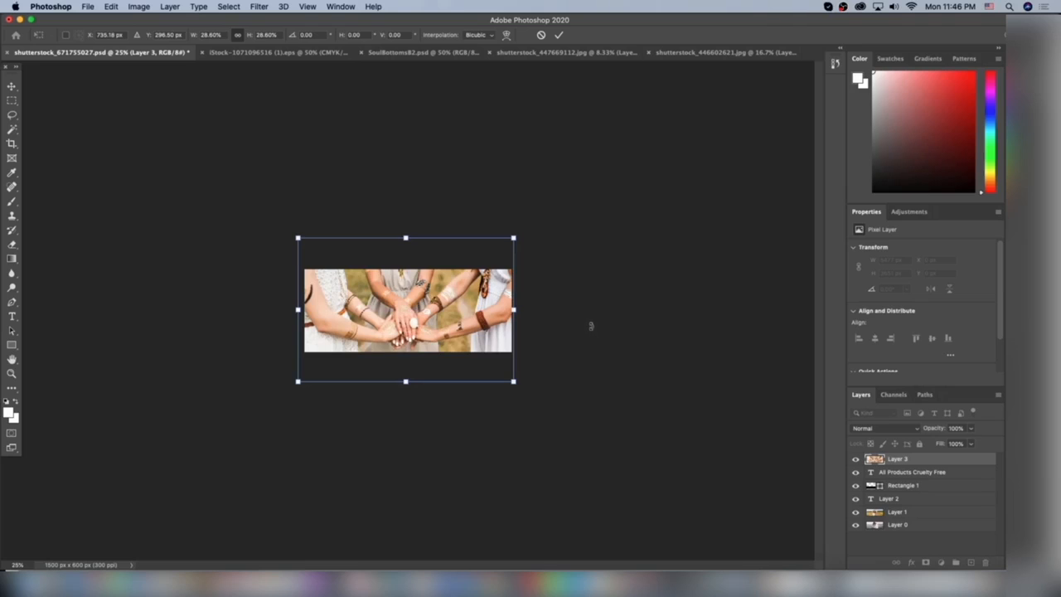
pyautogui.press('Return')
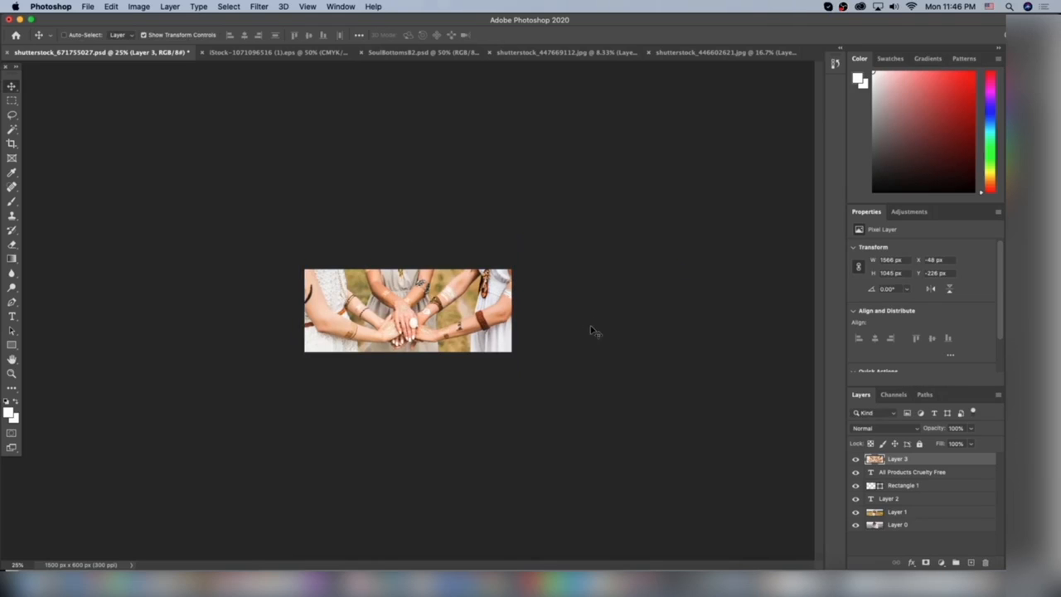
# Step: Enlarge the hands photo slightly to about 1584 by 1057 px
pyautogui.press('super+equal')
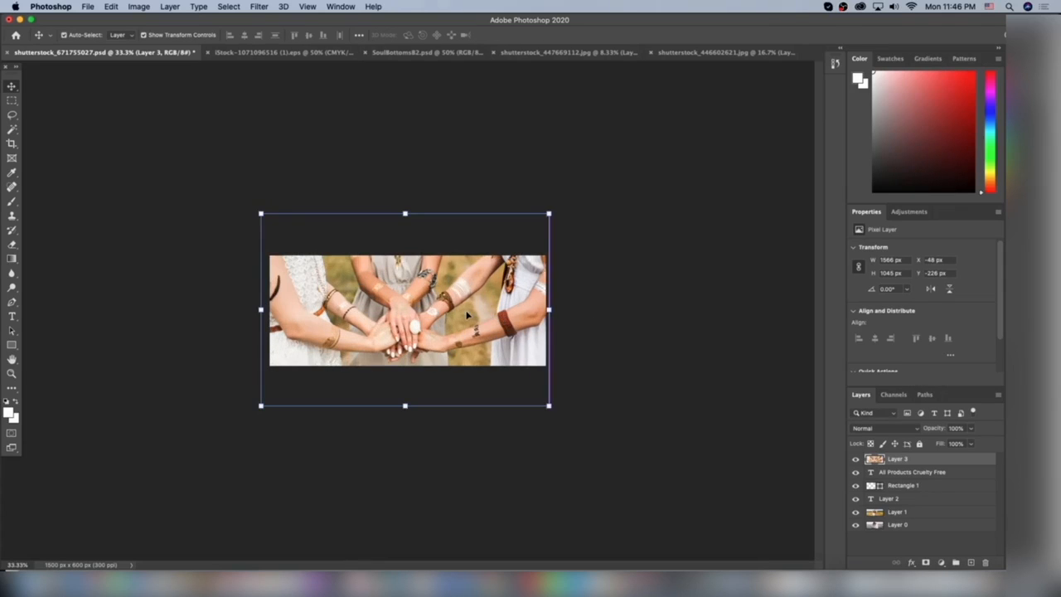
pyautogui.moveTo(549, 211)
pyautogui.mouseDown()
pyautogui.moveTo(566, 197)
pyautogui.moveTo(553, 210)
pyautogui.mouseUp()
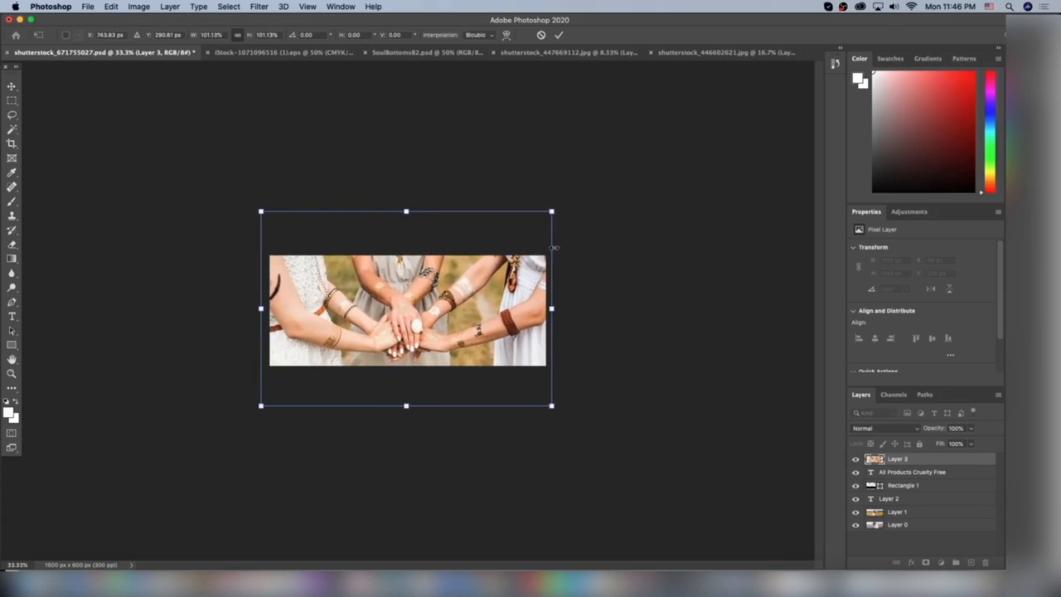
pyautogui.press('Return')
# Step: Place the hands photo's layer directly below Layer 2 and shift the photo up to Y about -380 px, with the hands above the strip
pyautogui.moveTo(901, 453); pyautogui.dragTo(888, 504)
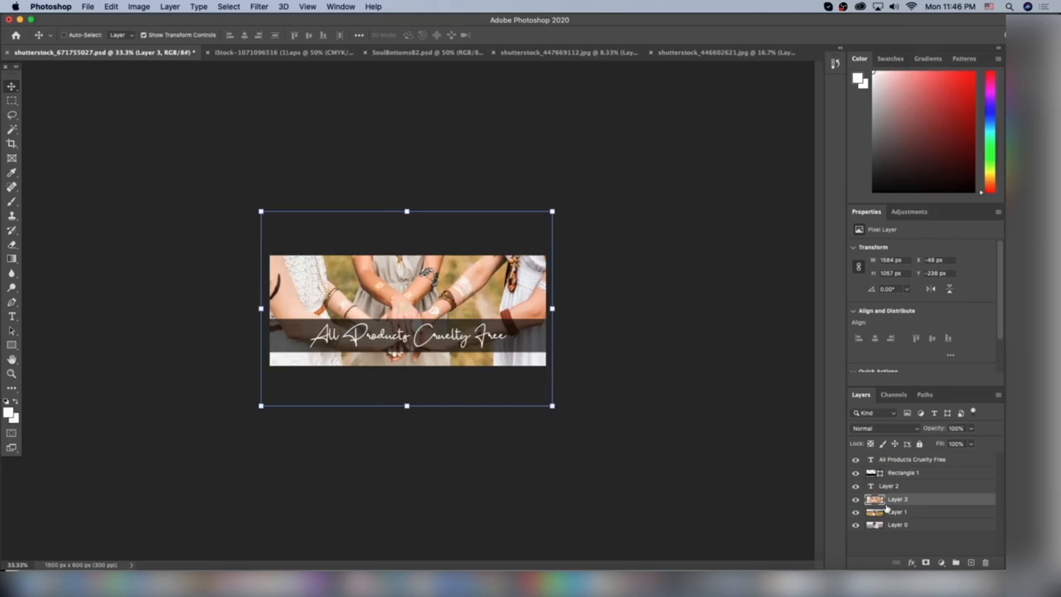
pyautogui.moveTo(460, 286); pyautogui.dragTo(453, 256)
pyautogui.moveTo(454, 252); pyautogui.dragTo(457, 262)
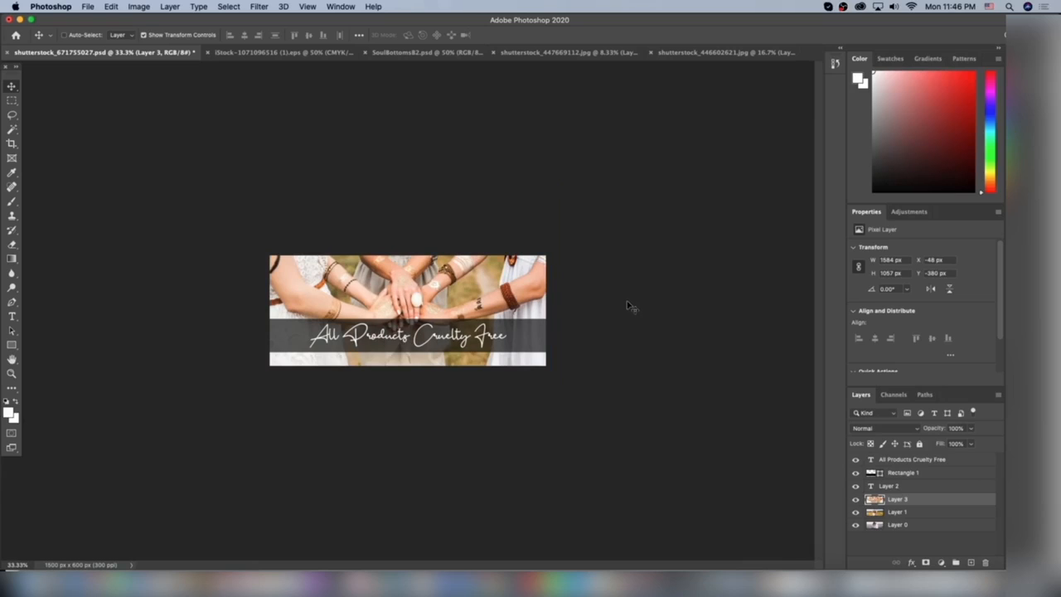
# Step: Replace the text "All Products Cruelty Free" with "Satisfaction Guaranteed" and centre it on the dark strip
pyautogui.click(12, 315)
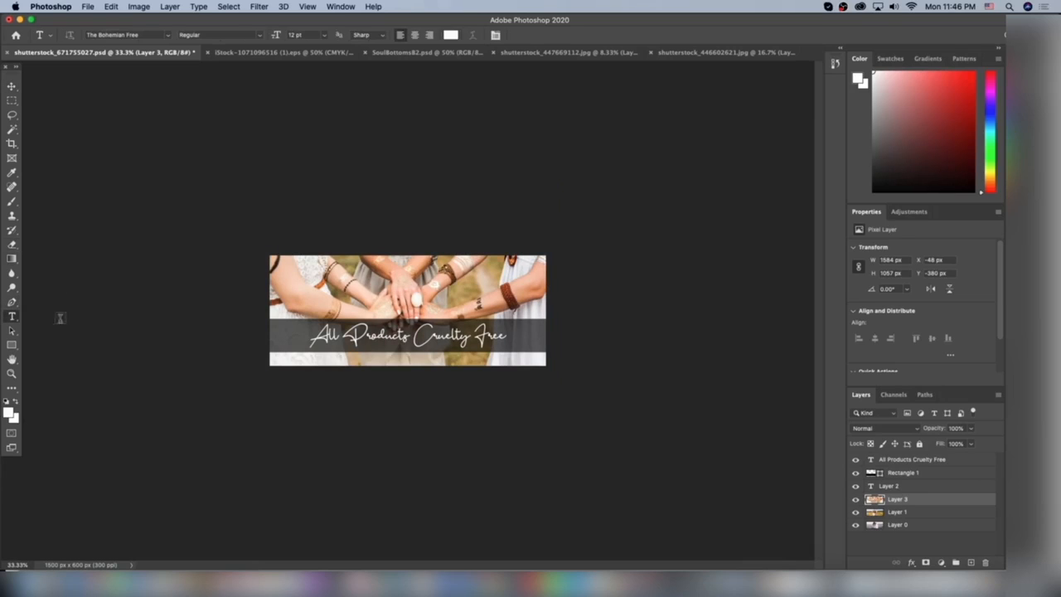
pyautogui.tripleClick(416, 332)
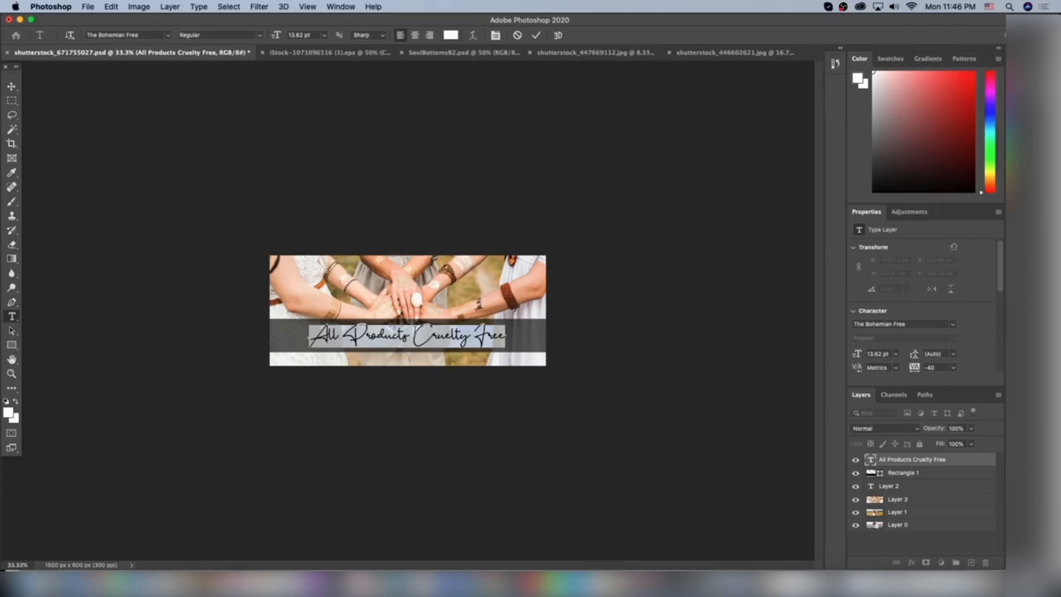
pyautogui.write('SAF')
pyautogui.press('BackSpace')
pyautogui.write('T')
pyautogui.press('BackSpace')
pyautogui.press('BackSpace')
pyautogui.write('atisfaction G')
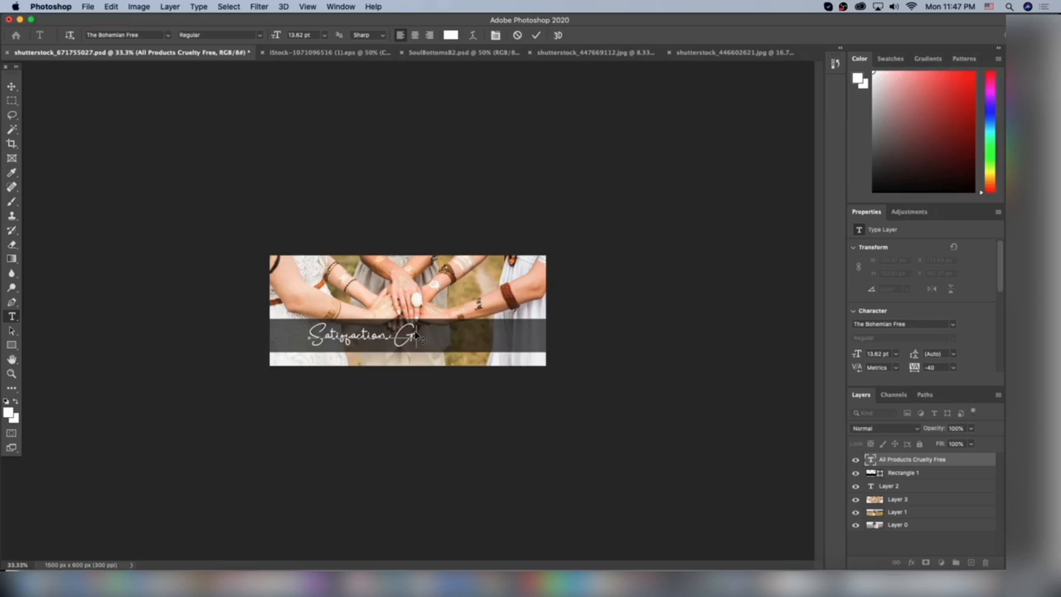
pyautogui.write('uaranteed')
pyautogui.click(11, 86)
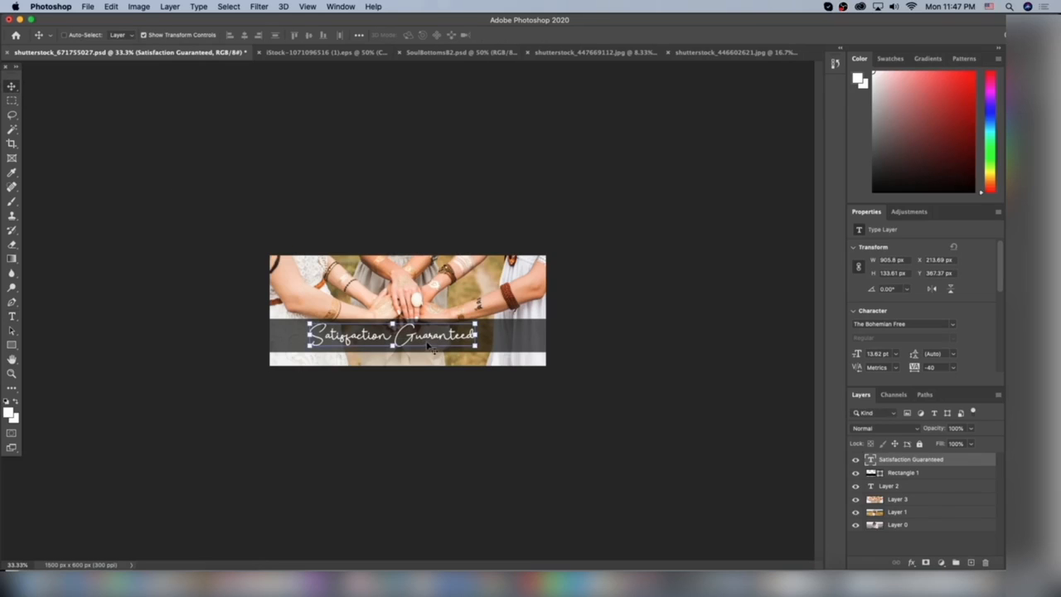
pyautogui.moveTo(430, 342); pyautogui.dragTo(445, 343)
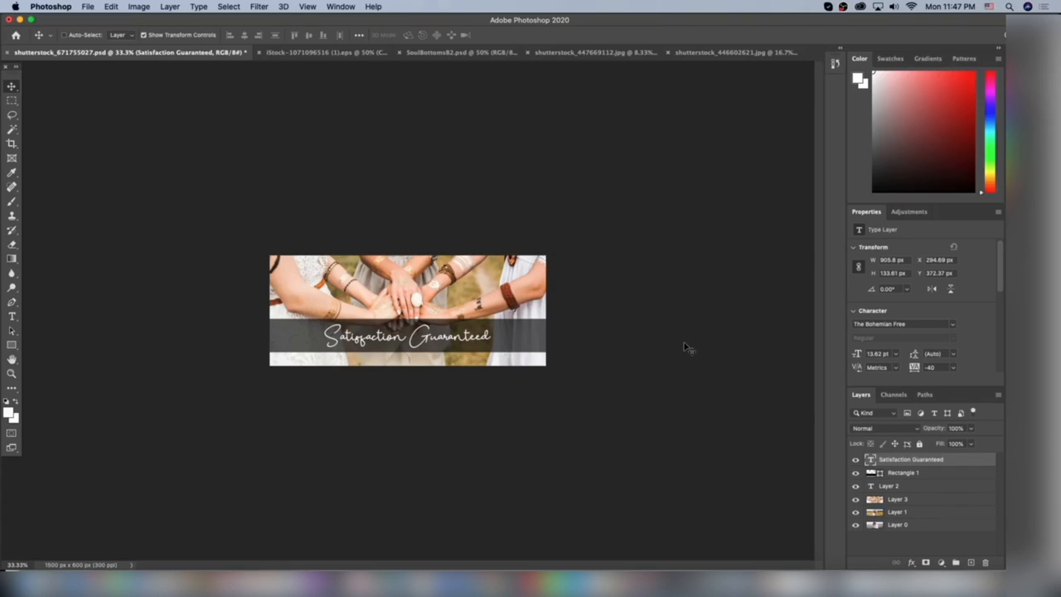
# Step: Save the "Satisfaction Guaranteed" banner as a separate file on the computer
pyautogui.click(88, 7)
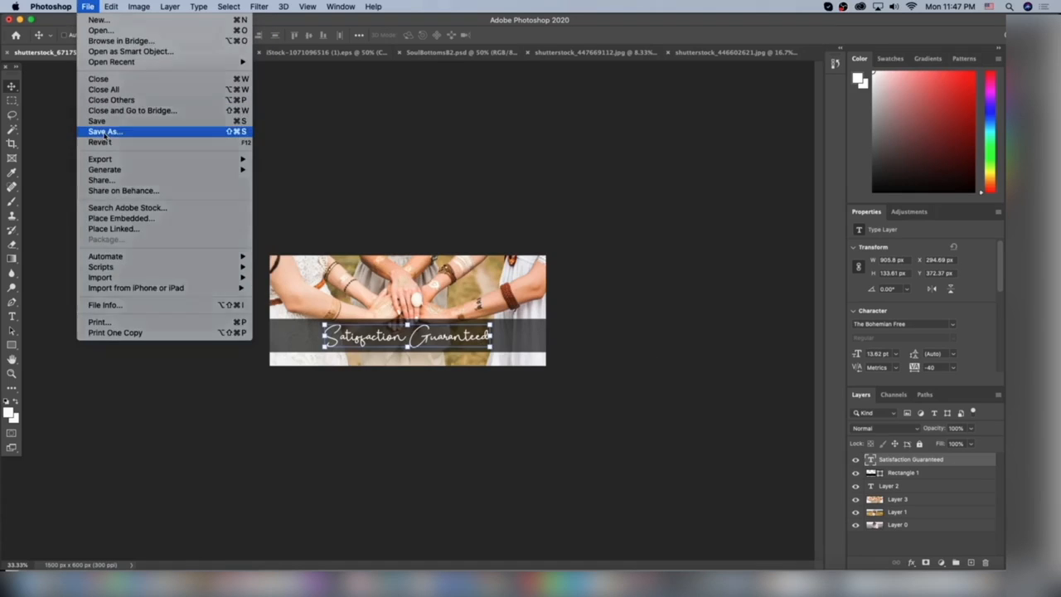
pyautogui.click(105, 131)
pyautogui.click(379, 371)
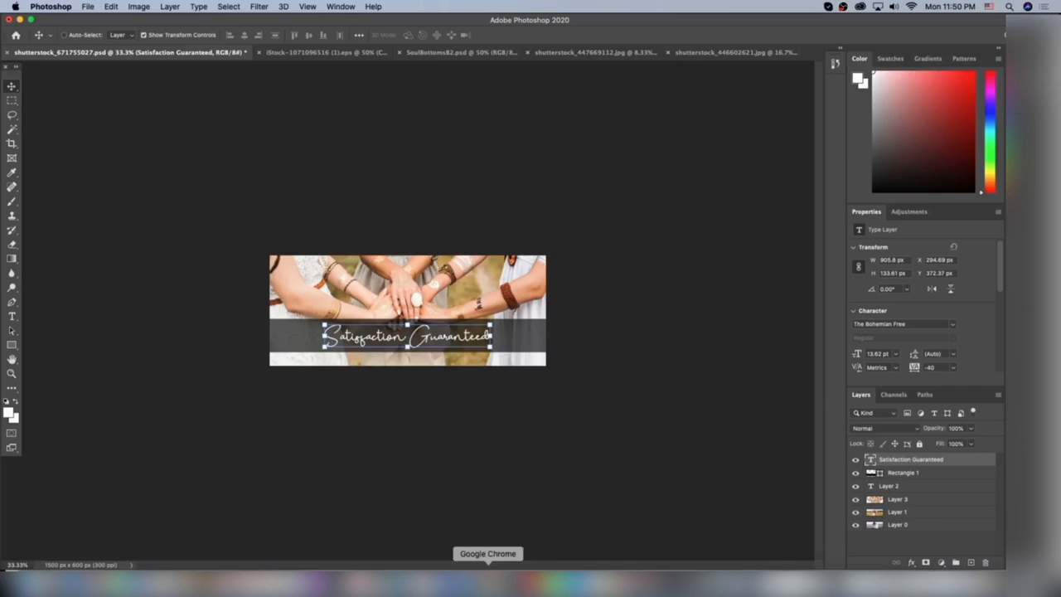
# Step: Switch to the Shopify theme editor in Google Chrome and preview the "Satisfaction Guaranteed" slide in the mobile and desktop views
pyautogui.click(494, 579)
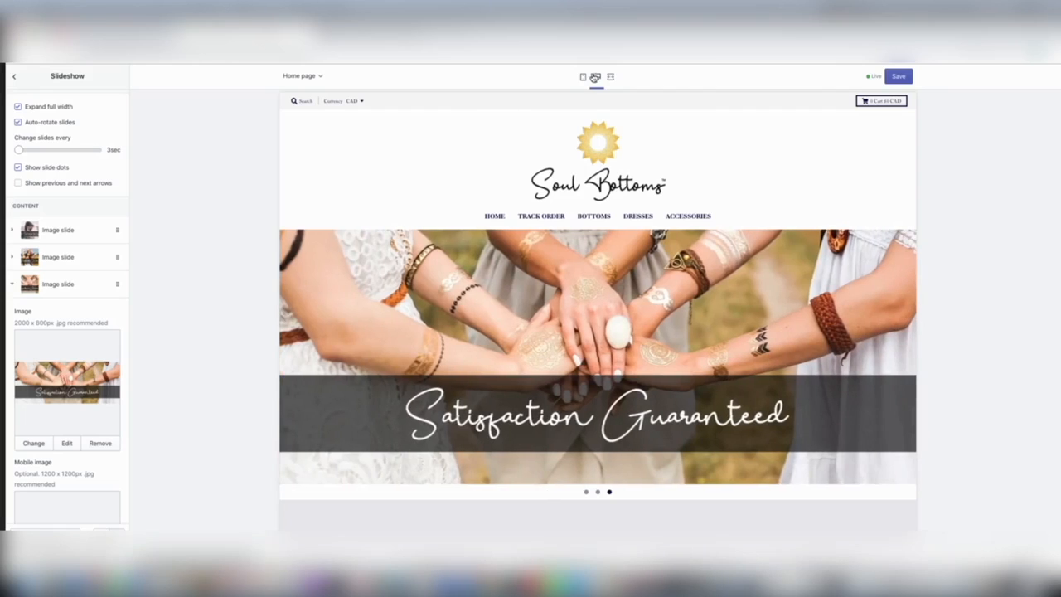
pyautogui.click(583, 77)
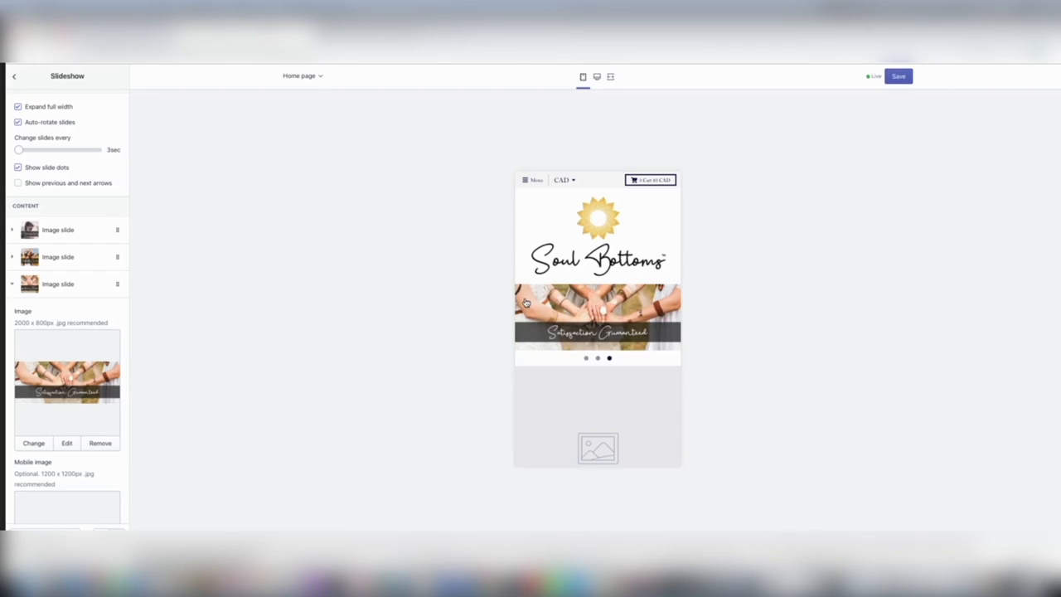
pyautogui.click(597, 77)
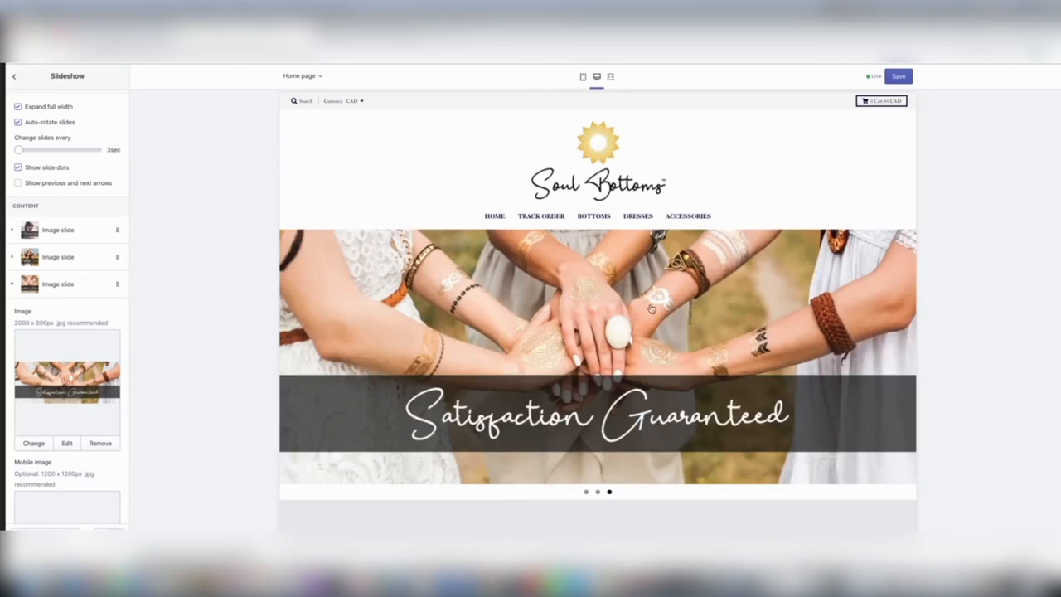
pyautogui.scroll(-4, 708, 493)
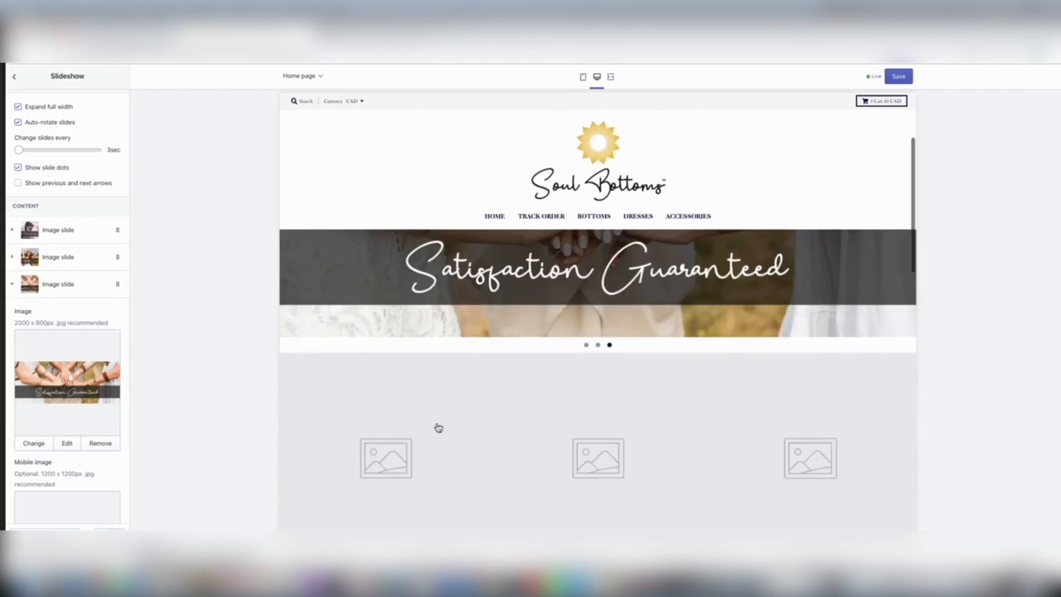